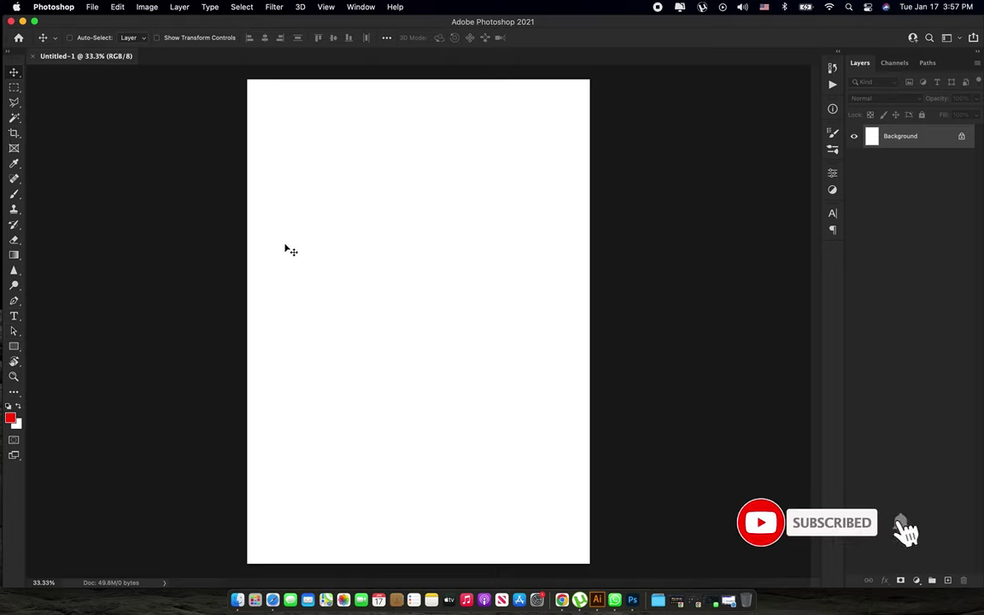
Review the Pen tool flyout on the blank page, then show all open windows.
{"action": "left_click", "coordinate": [14, 303]}
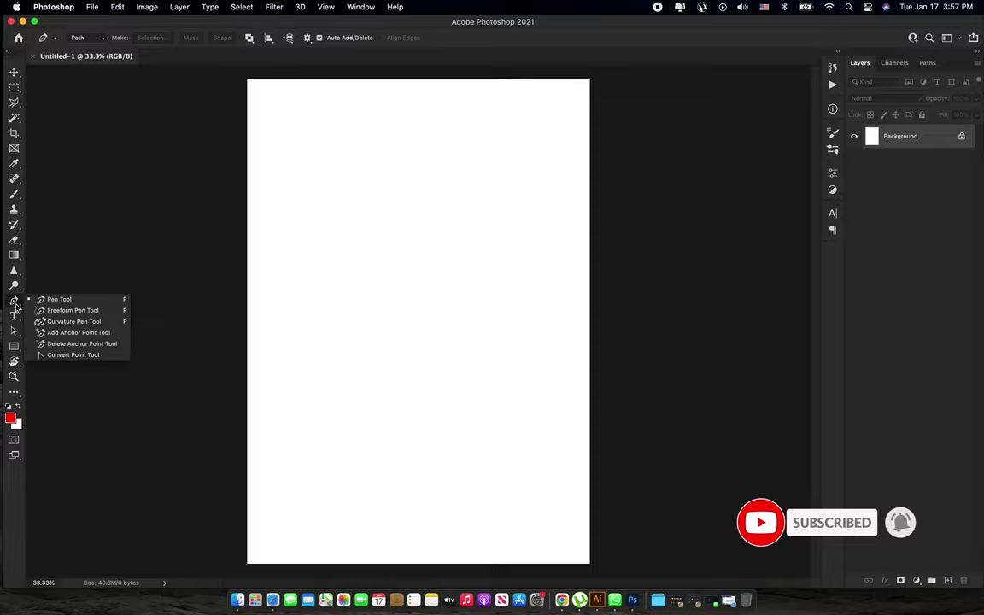
{"action": "left_click_drag", "start_coordinate": [14, 306], "coordinate": [46, 346]}
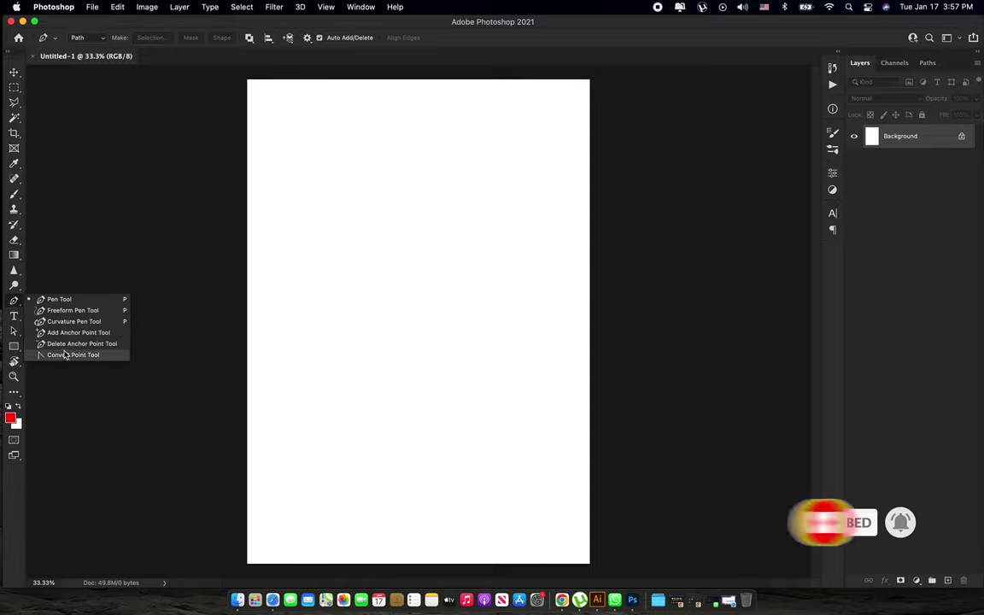
{"action": "left_click", "coordinate": [14, 72]}
{"action": "mouse_move", "coordinate": [2, 2]}
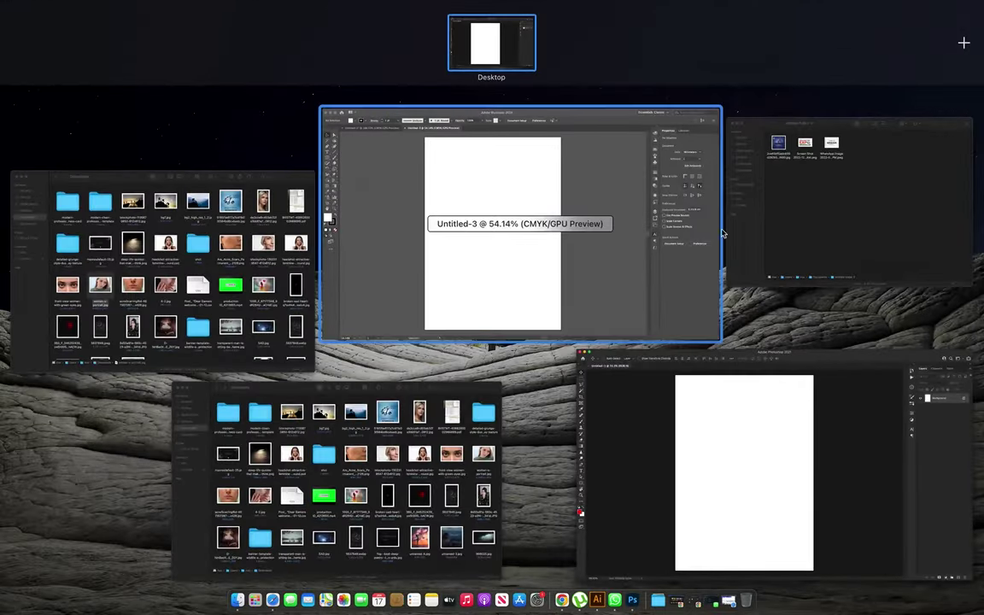
Open the Sundar Industrial Expo Screen Shot PNG with Adobe Photoshop 2021 from Finder.
{"action": "left_click", "coordinate": [842, 167]}
{"action": "right_click", "coordinate": [459, 150]}
{"action": "mouse_move", "coordinate": [484, 167]}
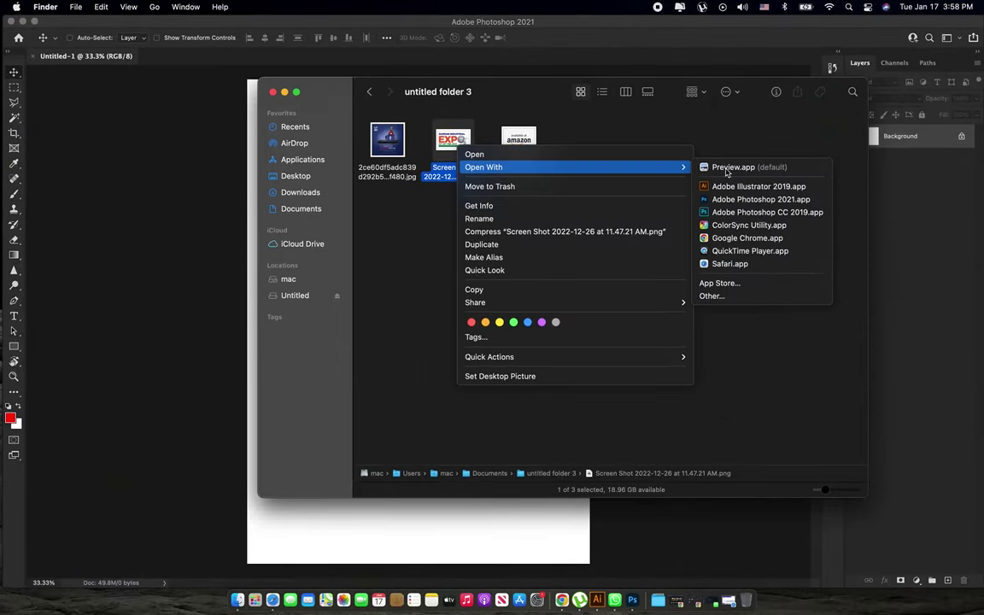
{"action": "left_click", "coordinate": [725, 194]}
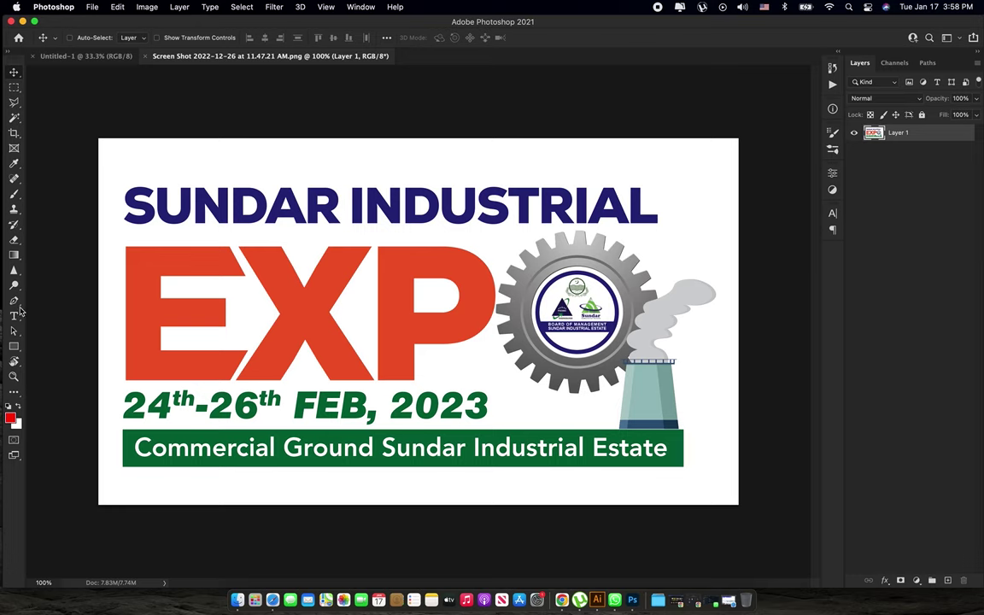
Trace a manual Pen Tool path around the top and bar of the letter E.
{"action": "left_click_drag", "start_coordinate": [13, 300], "coordinate": [34, 305]}
{"action": "left_click", "coordinate": [83, 301]}
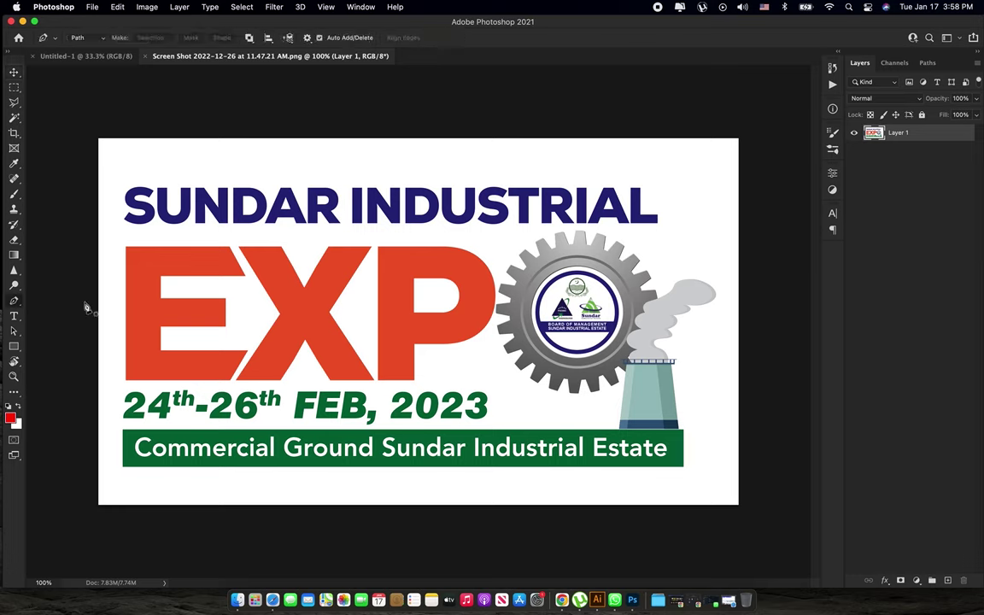
{"action": "left_click", "coordinate": [124, 247]}
{"action": "left_click", "coordinate": [229, 247]}
{"action": "left_click", "coordinate": [247, 279]}
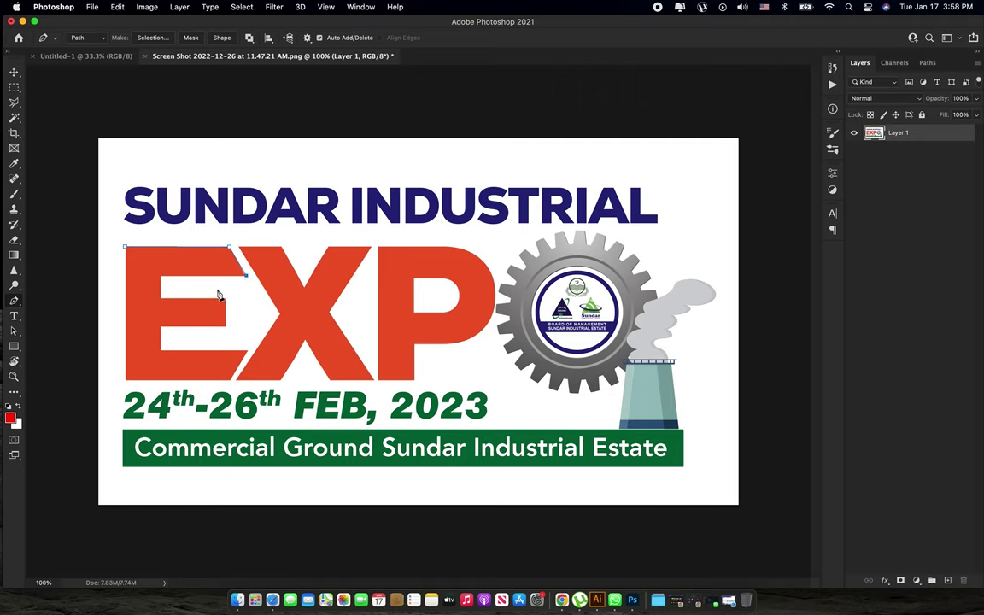
{"action": "left_click", "coordinate": [162, 276]}
{"action": "left_click", "coordinate": [162, 297]}
{"action": "left_click", "coordinate": [226, 298]}
Leave the Pen Tool and show the document's Paths panel.
{"action": "key", "text": "v"}
{"action": "left_click", "coordinate": [928, 62]}
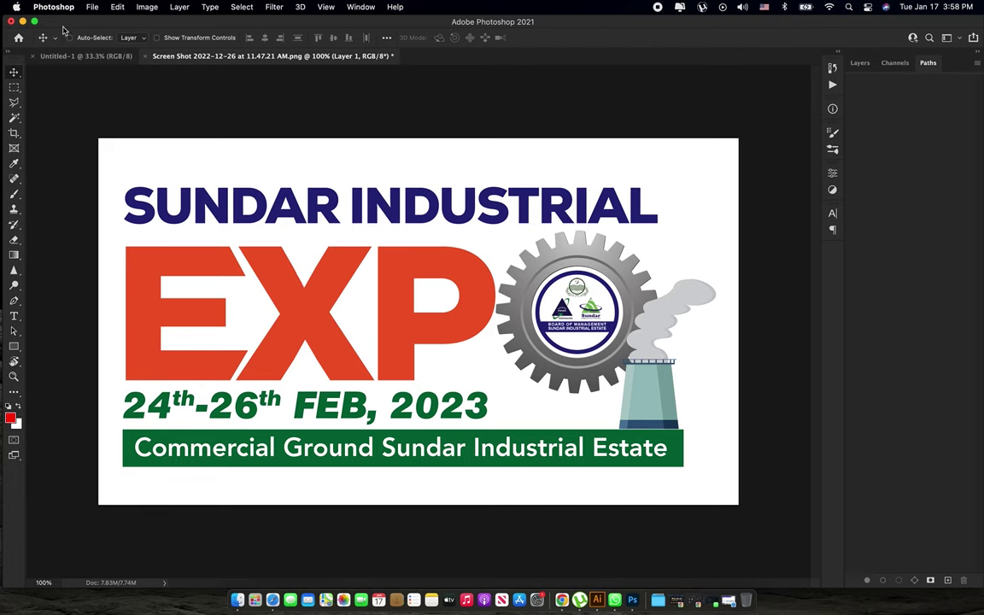
{"action": "left_click", "coordinate": [50, 8]}
{"action": "mouse_move", "coordinate": [54, 50]}
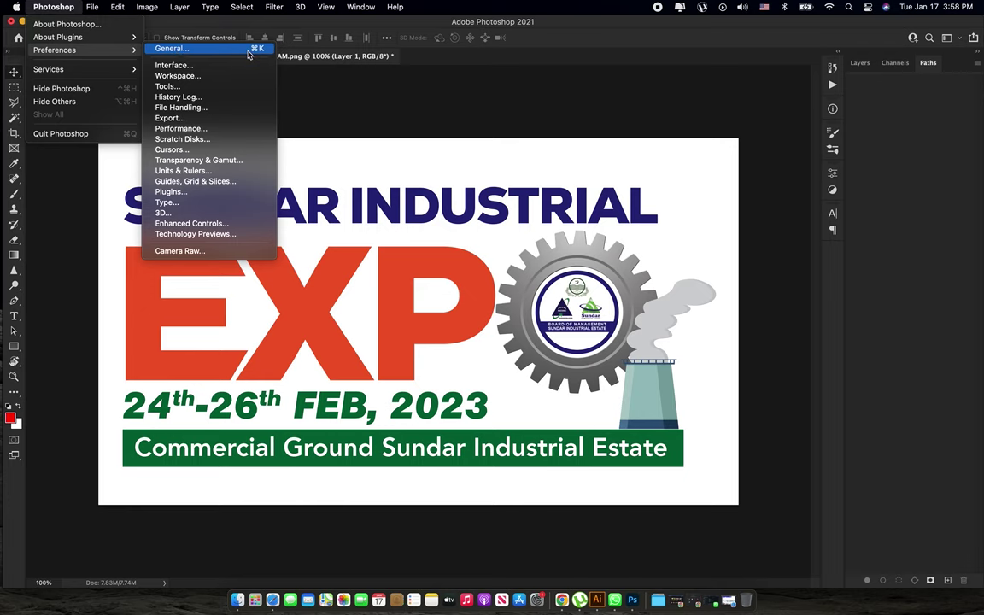
Enable Preserve Details 2.0 Upscale and Content-Aware Tracing Tool under Technology Previews preferences.
{"action": "left_click", "coordinate": [249, 49]}
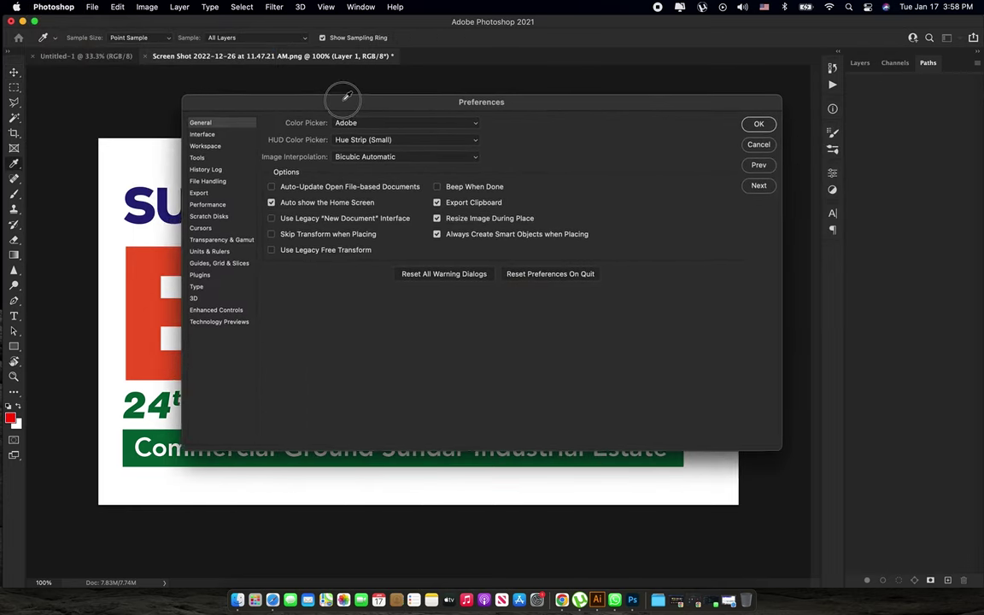
{"action": "left_click_drag", "start_coordinate": [461, 96], "coordinate": [333, 96]}
{"action": "left_click", "coordinate": [740, 146]}
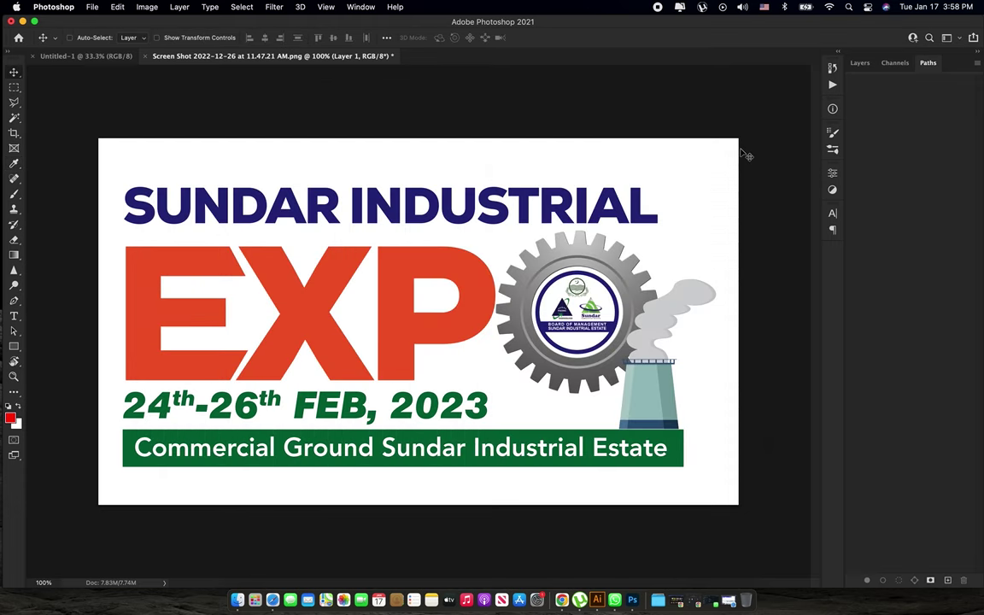
{"action": "key", "text": "super+k"}
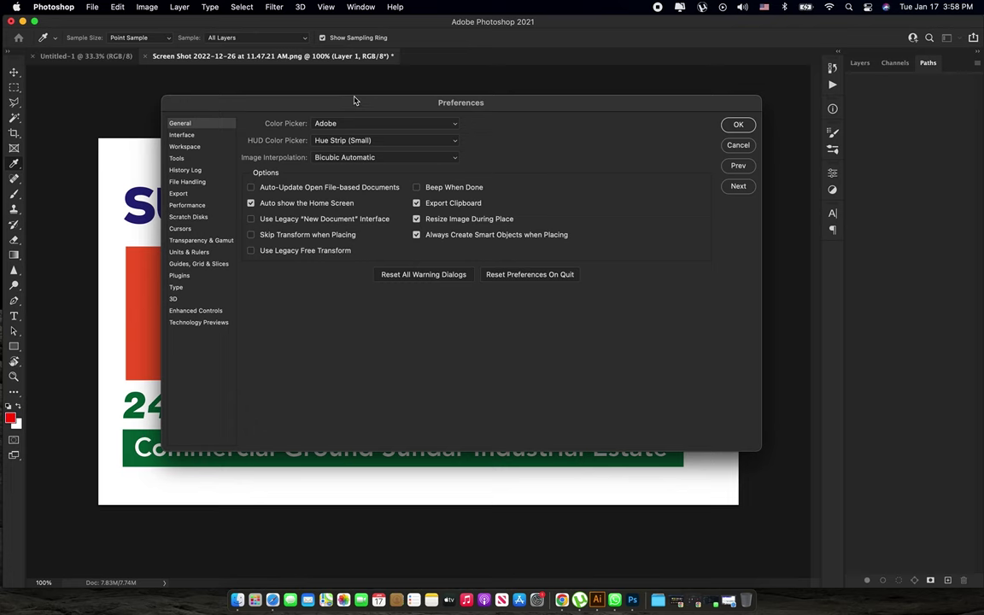
{"action": "left_click_drag", "start_coordinate": [355, 101], "coordinate": [387, 95]}
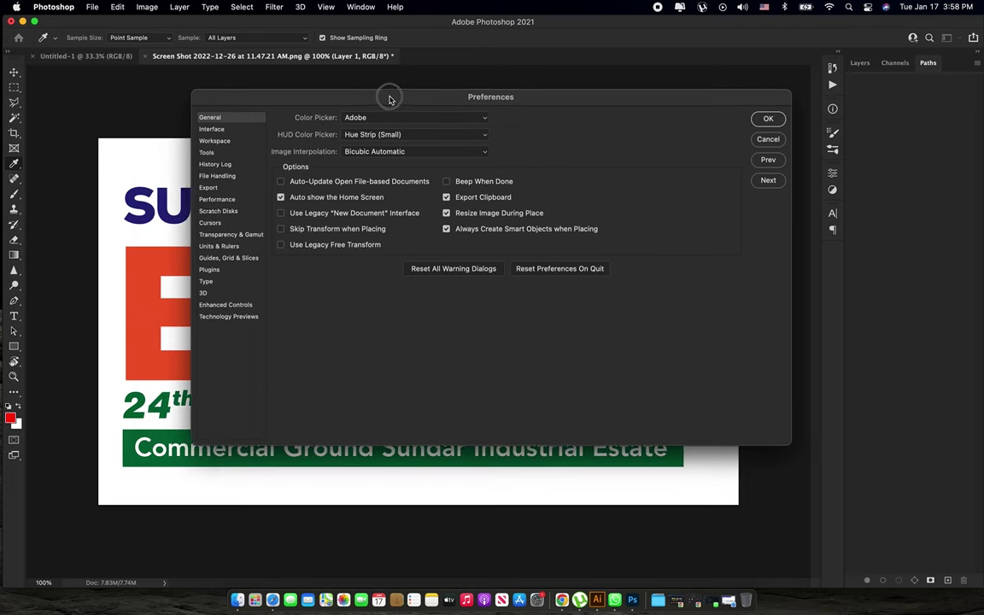
{"action": "left_click", "coordinate": [214, 129]}
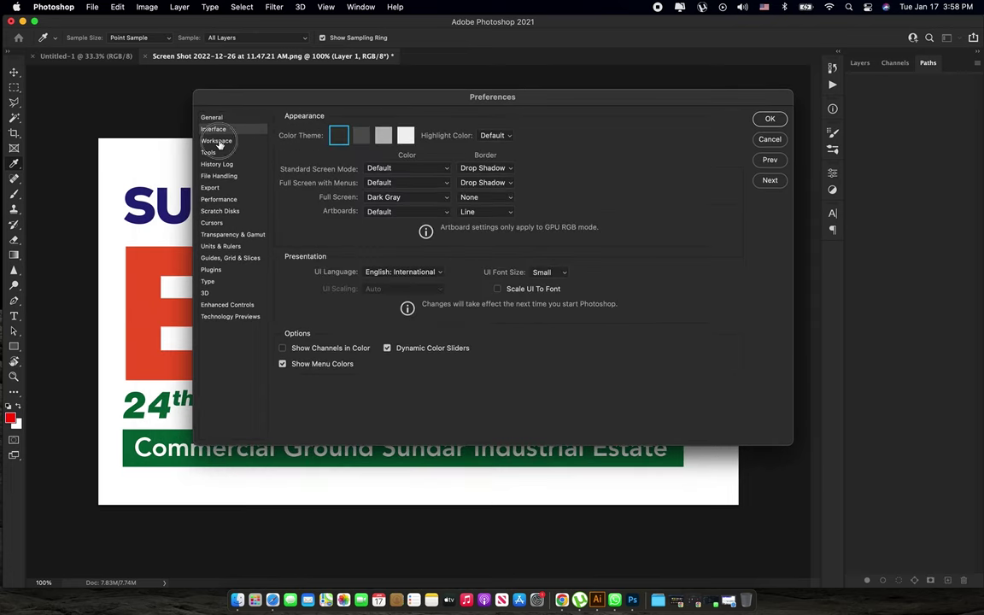
{"action": "left_click", "coordinate": [239, 317]}
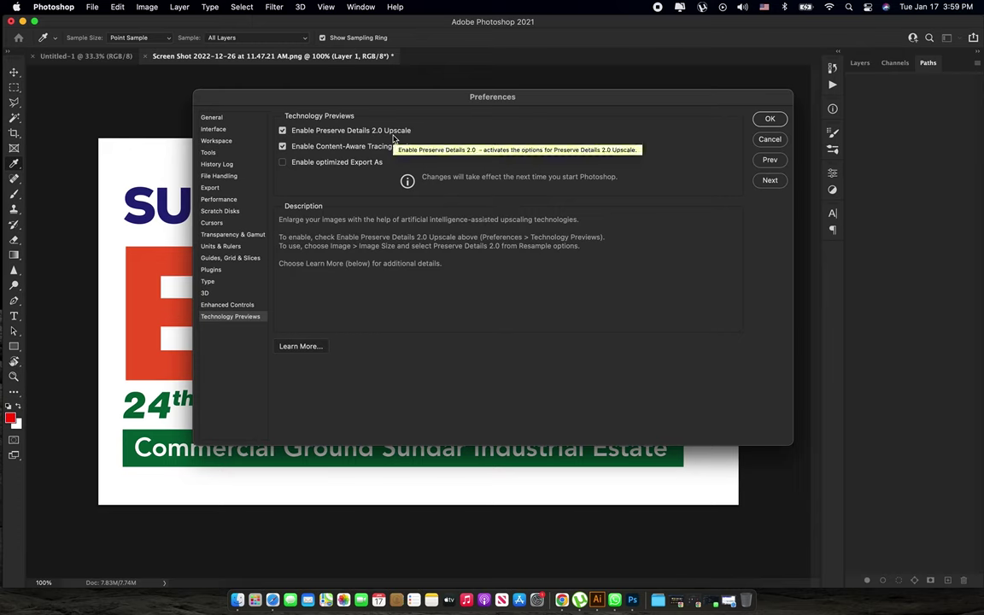
{"action": "left_click", "coordinate": [767, 120]}
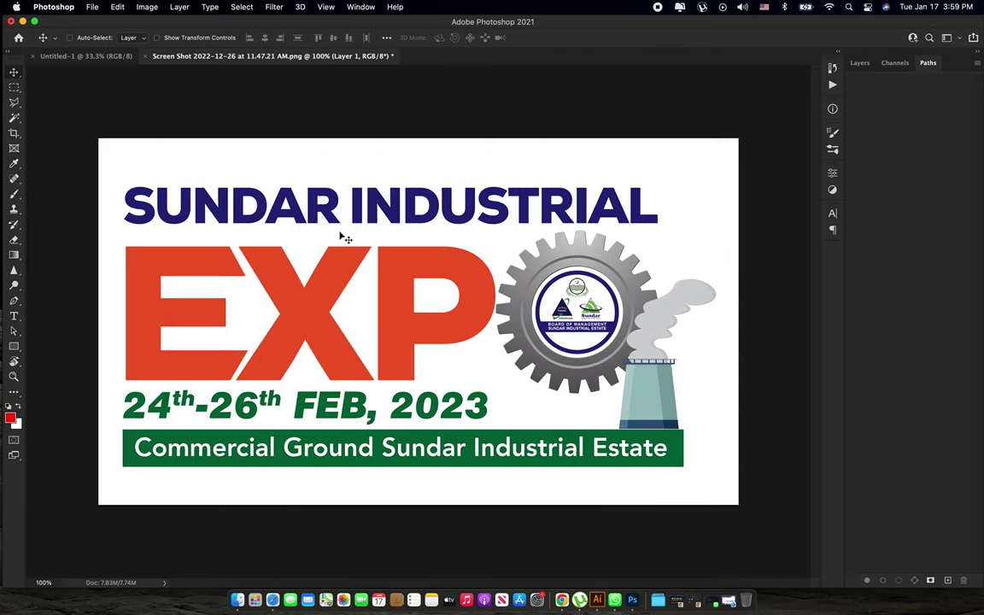
Confirm the tracing tool isn't available yet, then quit Photoshop without saving the screenshot.
{"action": "left_click", "coordinate": [14, 300]}
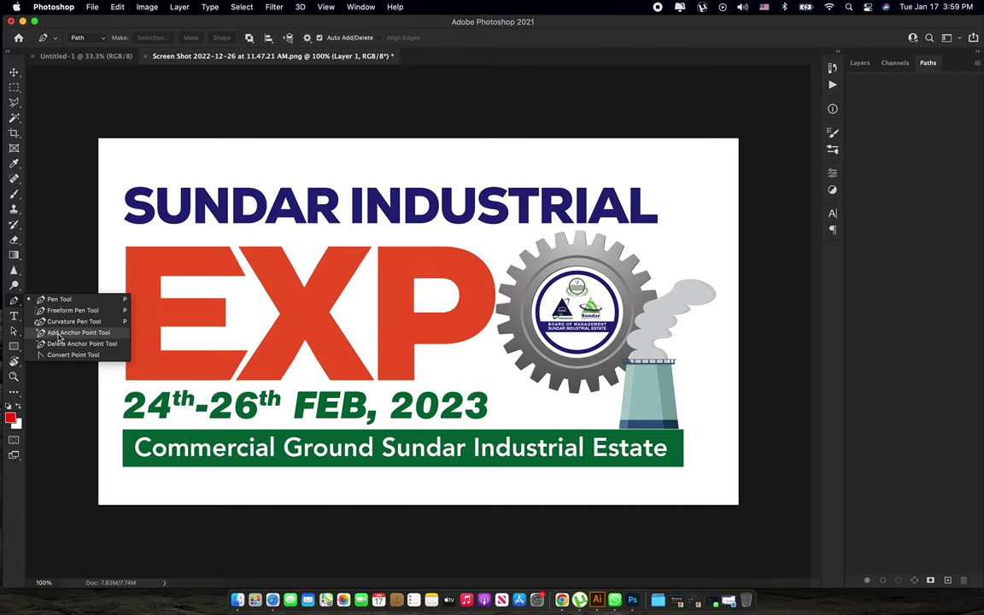
{"action": "left_click", "coordinate": [16, 76]}
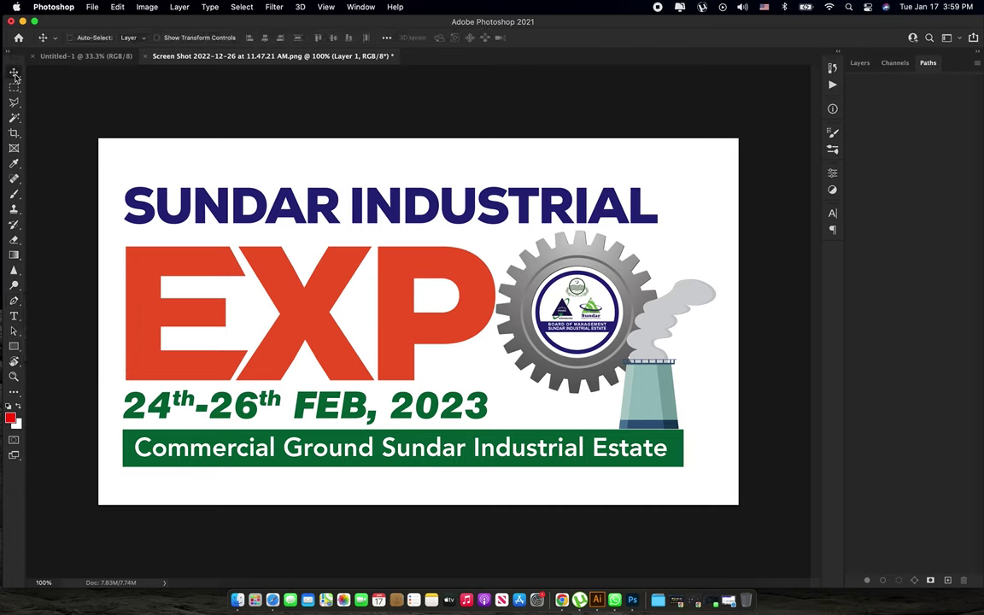
{"action": "left_click", "coordinate": [65, 9]}
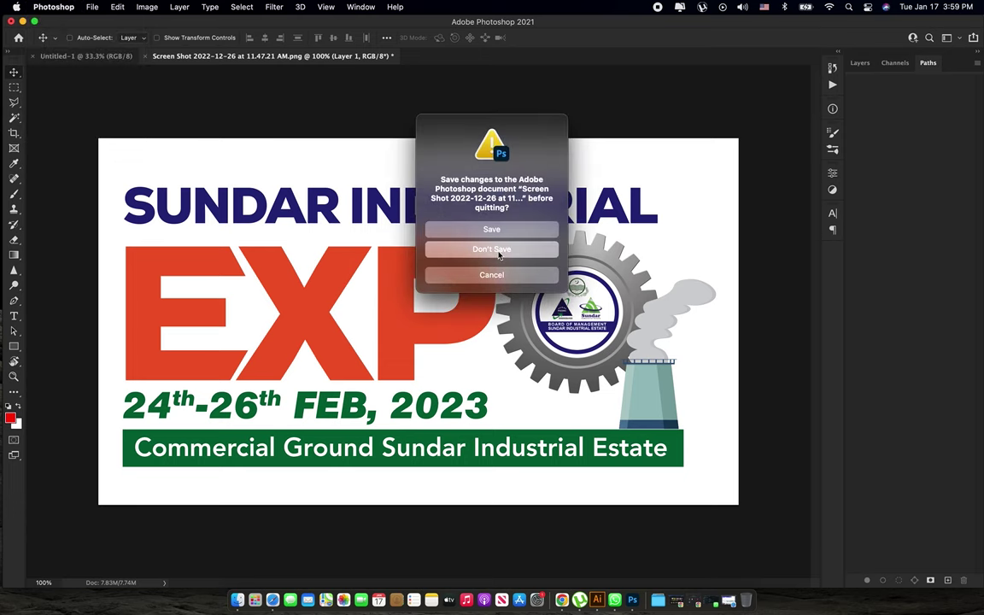
{"action": "left_click", "coordinate": [500, 250]}
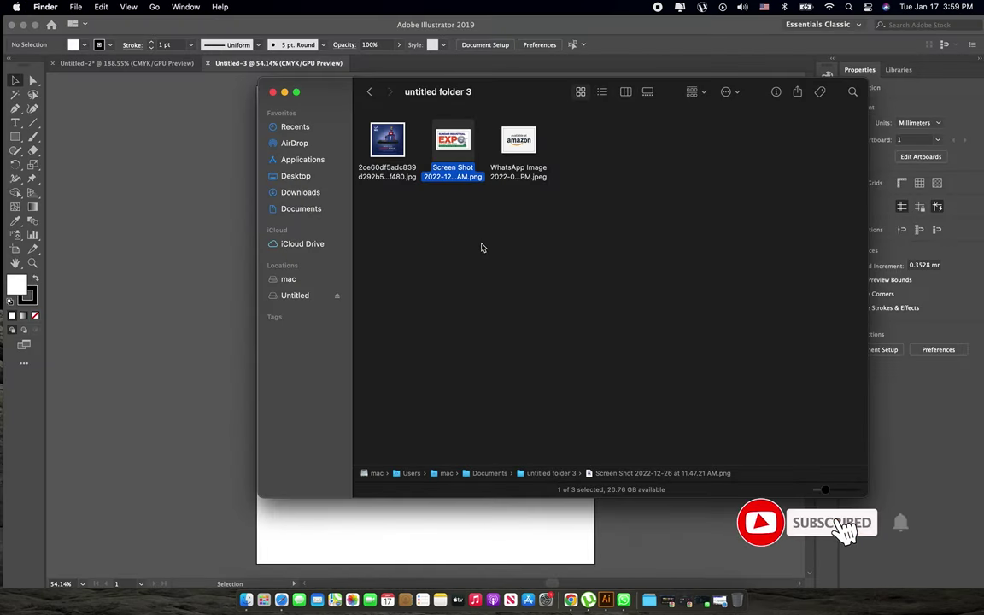
Relaunch Adobe Photoshop 2021 from Launchpad and show all open windows.
{"action": "key", "text": "F4"}
{"action": "left_click", "coordinate": [842, 190]}
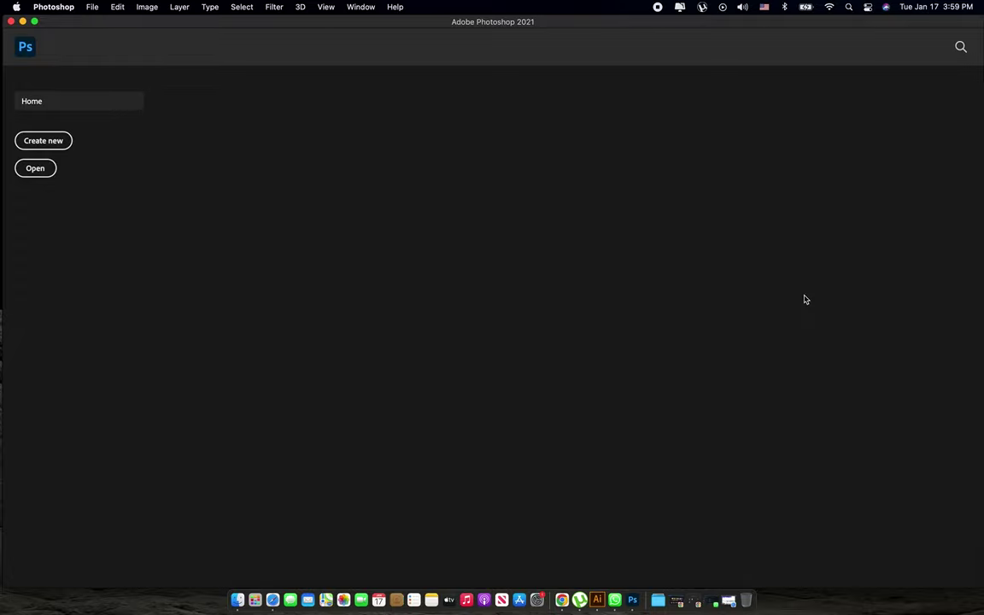
{"action": "key", "text": "ctrl+Up"}
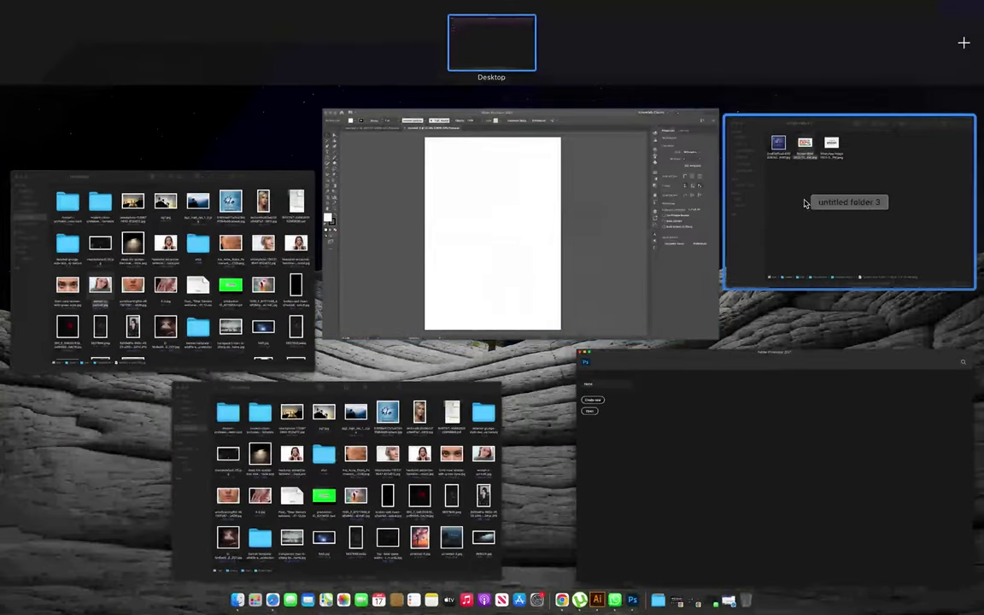
Open both the Expo screenshot and the amazon WhatsApp image in Photoshop 2021.
{"action": "left_click", "coordinate": [804, 198]}
{"action": "right_click", "coordinate": [456, 147]}
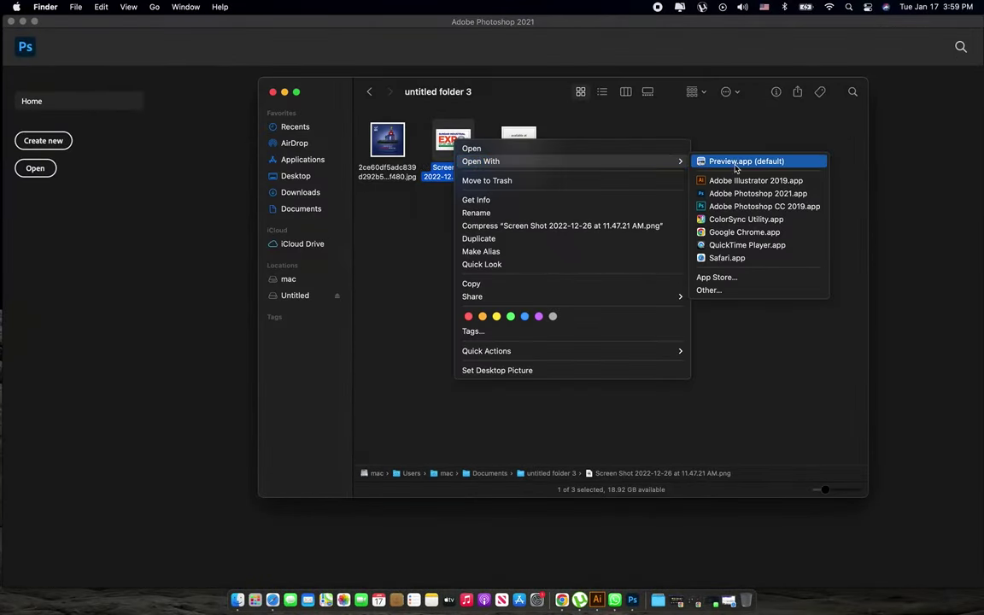
{"action": "key", "text": "Escape"}
{"action": "left_click", "coordinate": [525, 141], "text": "super"}
{"action": "right_click", "coordinate": [524, 141]}
{"action": "mouse_move", "coordinate": [551, 170]}
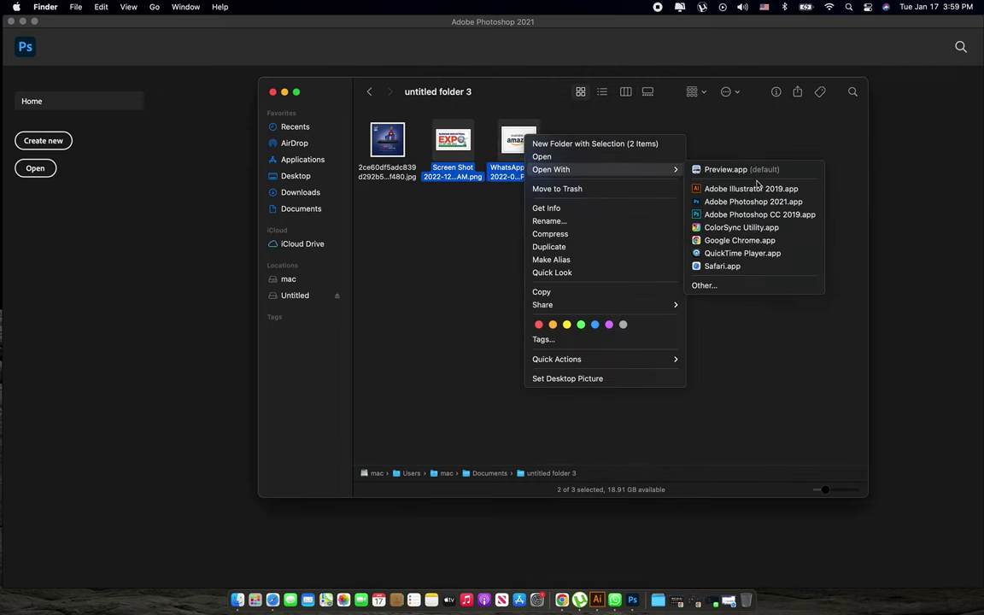
{"action": "left_click", "coordinate": [743, 200]}
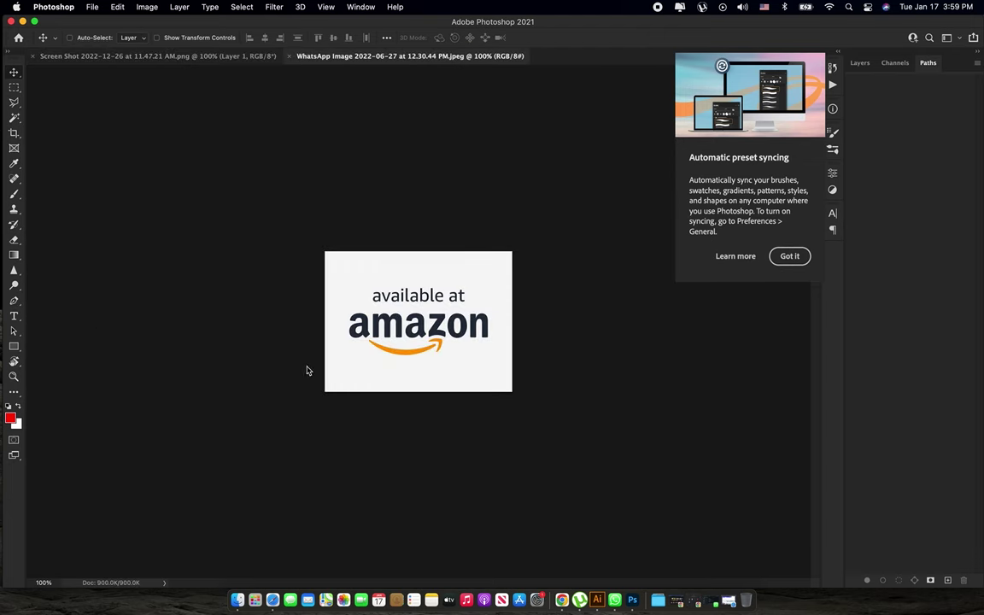
With the Content-Aware Tracing Tool, trace the gear, banner and letters P, X and E.
{"action": "left_click", "coordinate": [248, 55]}
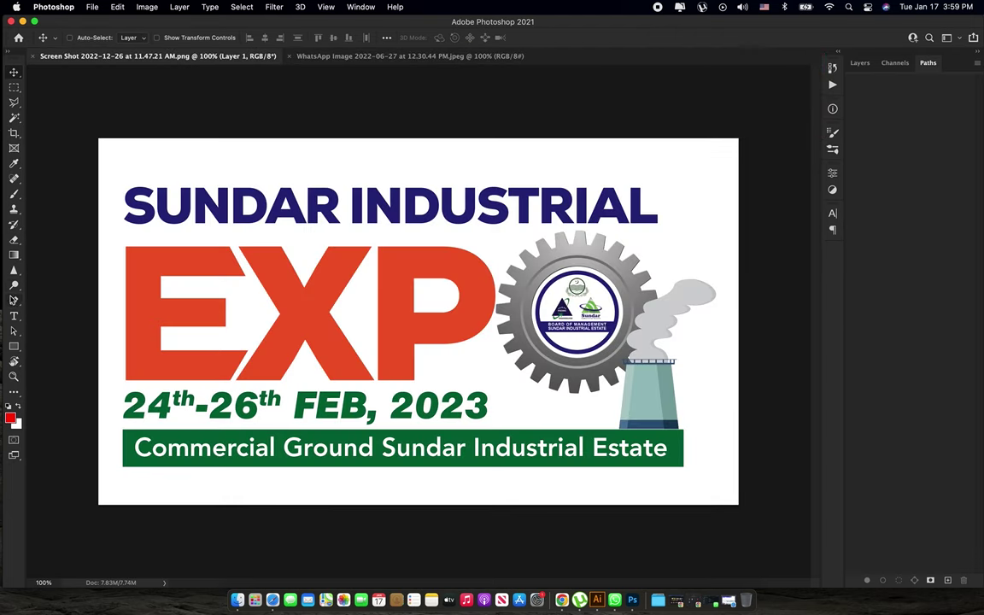
{"action": "left_click", "coordinate": [15, 301]}
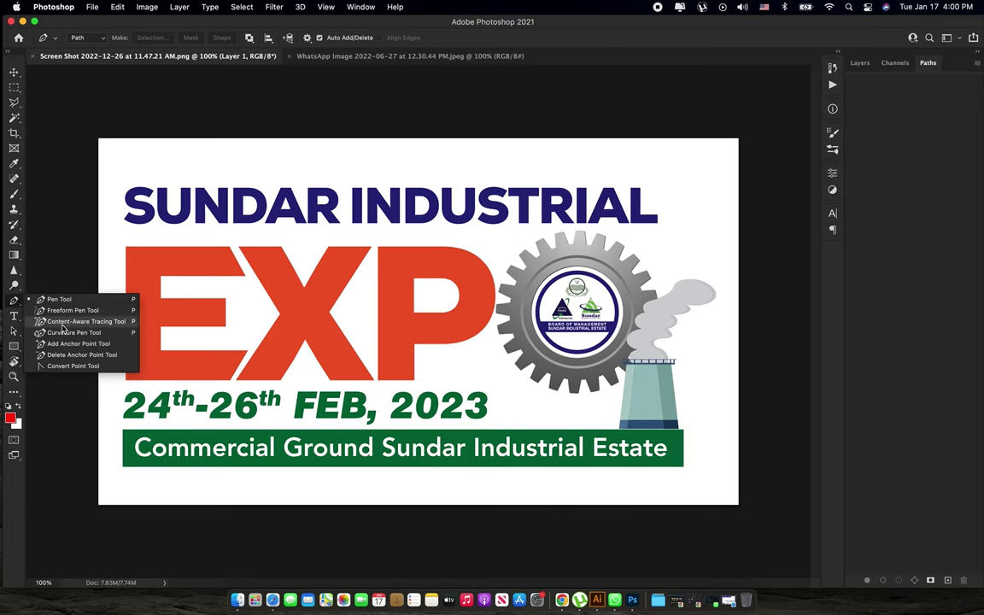
{"action": "left_click", "coordinate": [115, 327]}
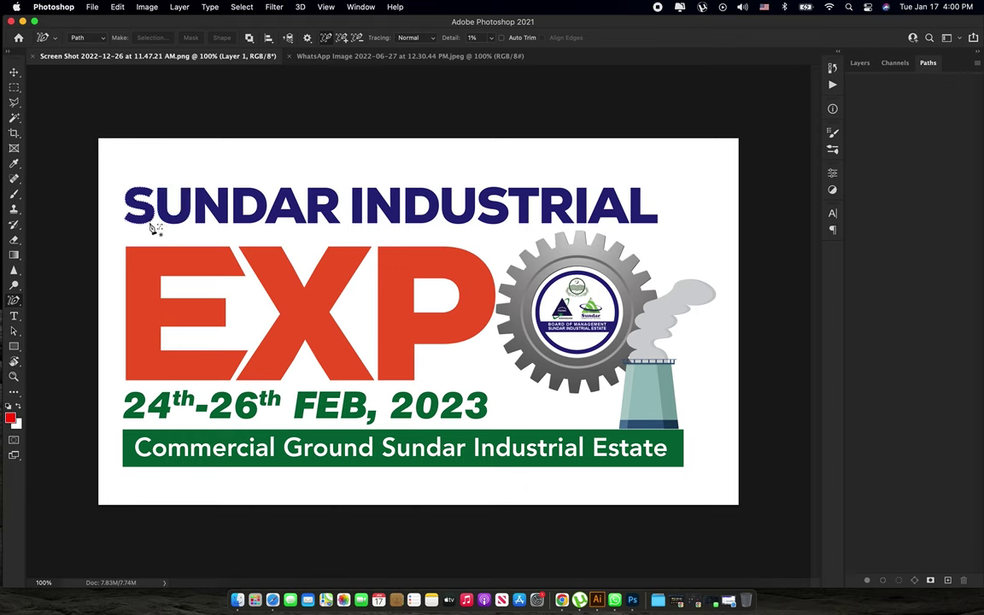
{"action": "left_click", "coordinate": [540, 263]}
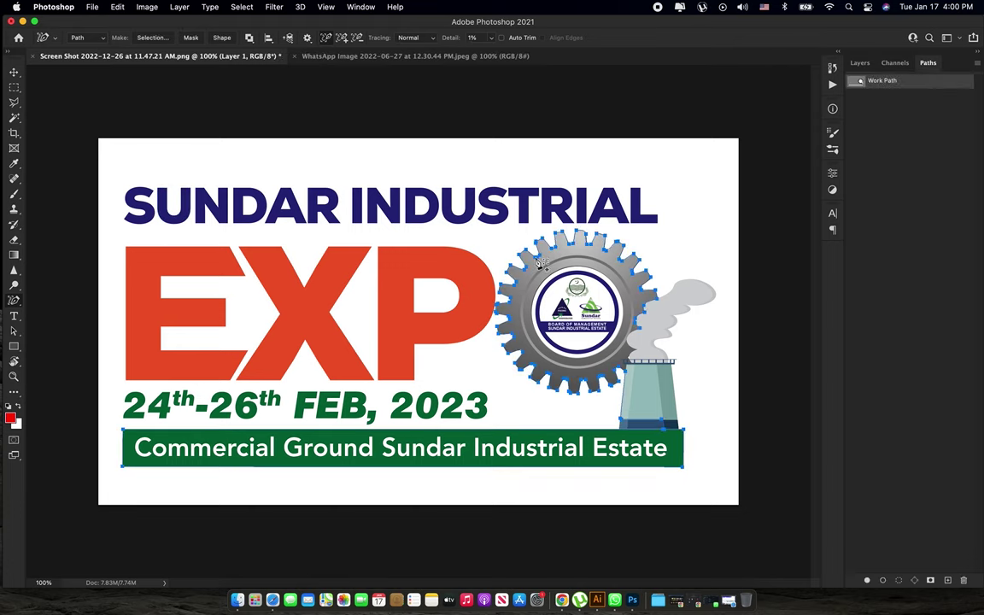
{"action": "left_click", "coordinate": [445, 279]}
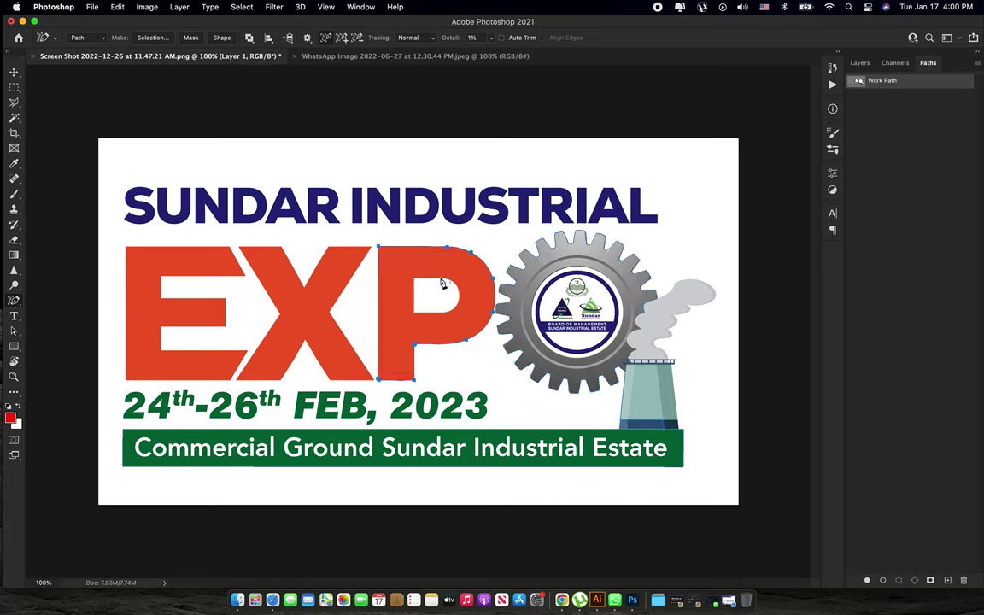
{"action": "left_click", "coordinate": [363, 264]}
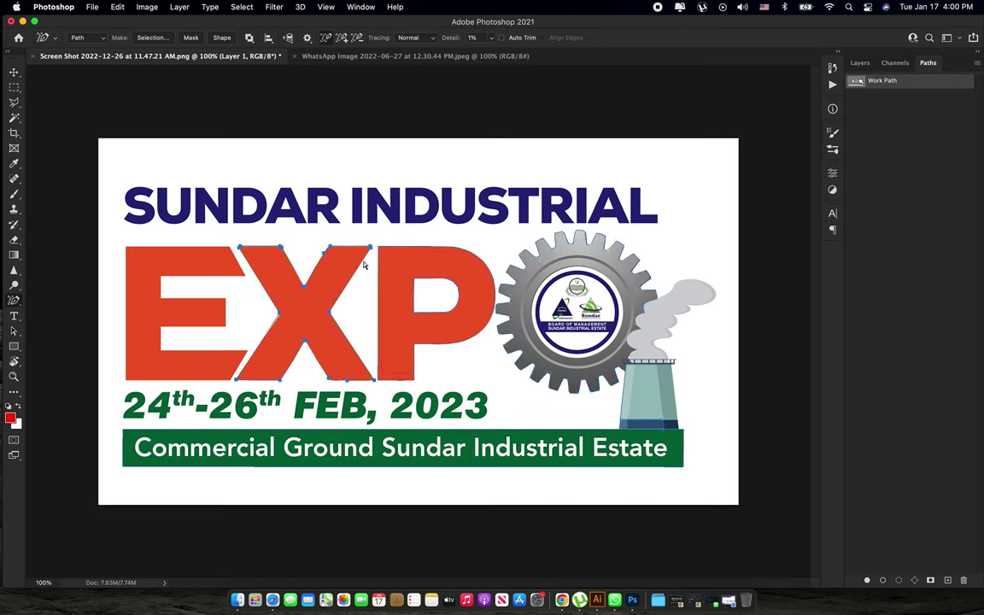
{"action": "left_click", "coordinate": [193, 249]}
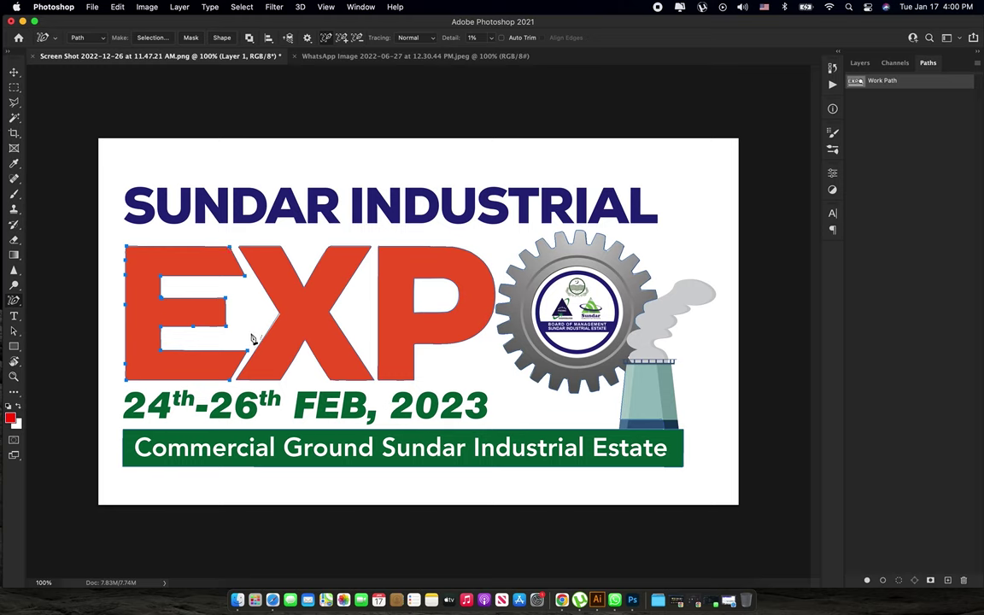
Trace the S, N and D of SUNDAR, then load the work path as a selection.
{"action": "left_click", "coordinate": [150, 210]}
{"action": "left_click", "coordinate": [198, 218]}
{"action": "left_click", "coordinate": [228, 223]}
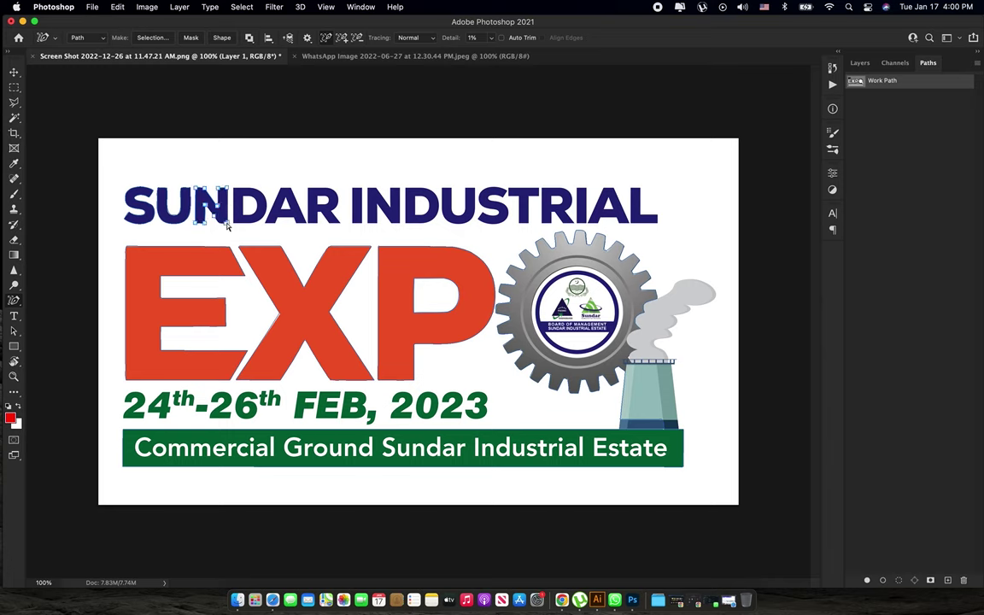
{"action": "left_click", "coordinate": [239, 224]}
{"action": "left_click", "coordinate": [246, 215]}
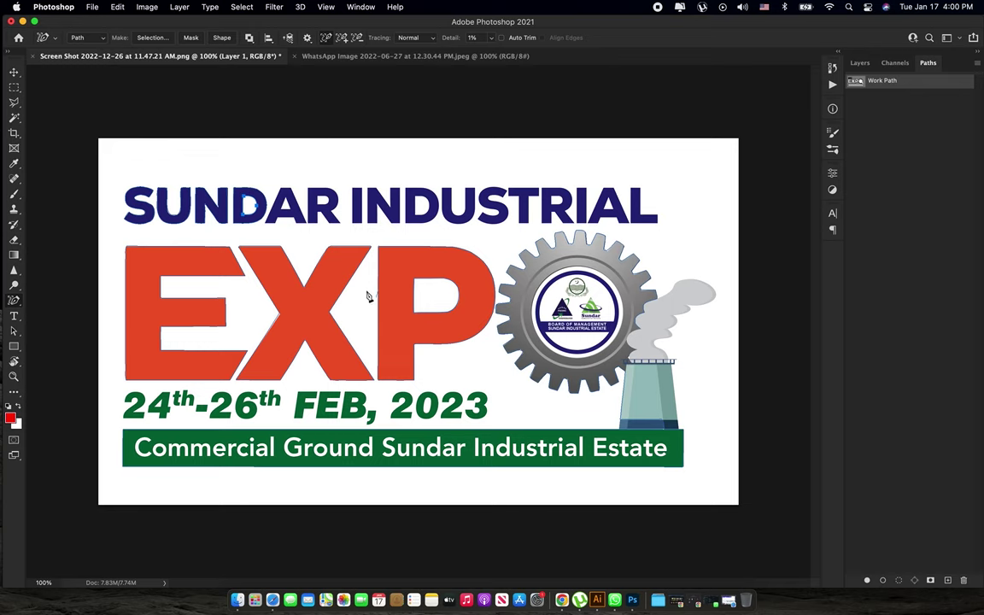
{"action": "key", "text": "super+Return"}
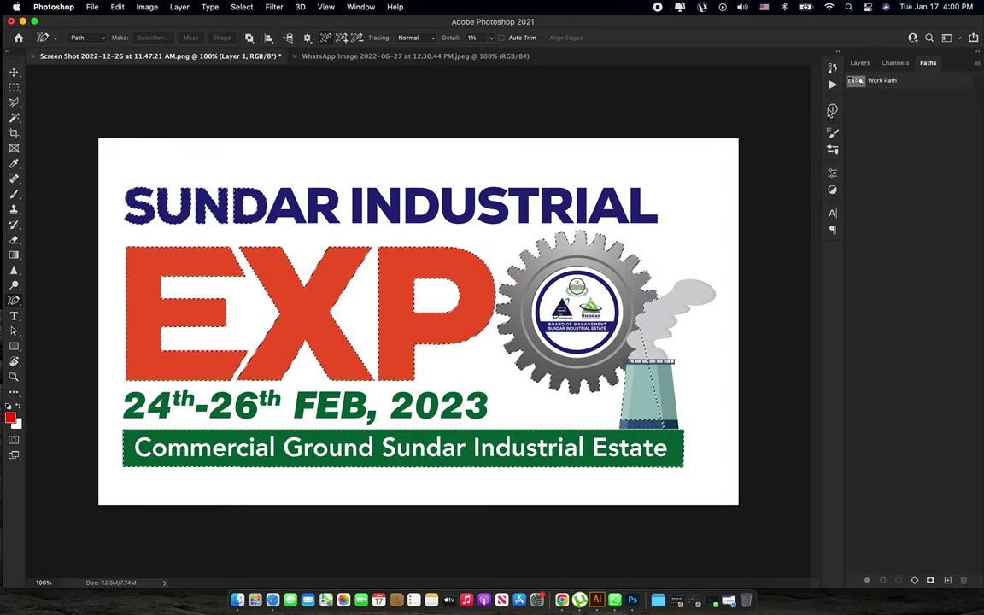
Copy the traced artwork to Layer 2, hide Layer 1, and zoom in to inspect it.
{"action": "left_click", "coordinate": [860, 62]}
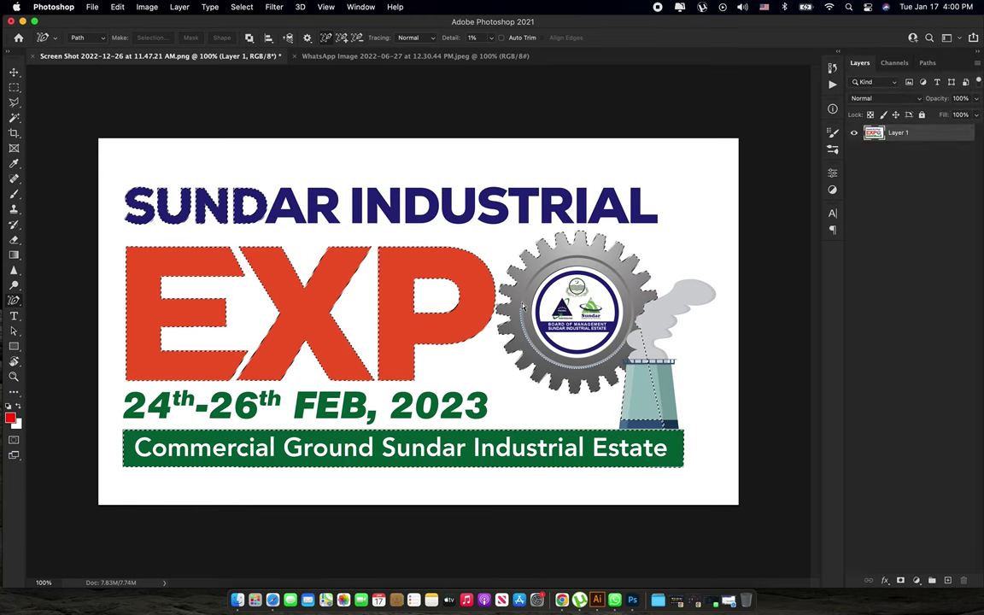
{"action": "key", "text": "super+j"}
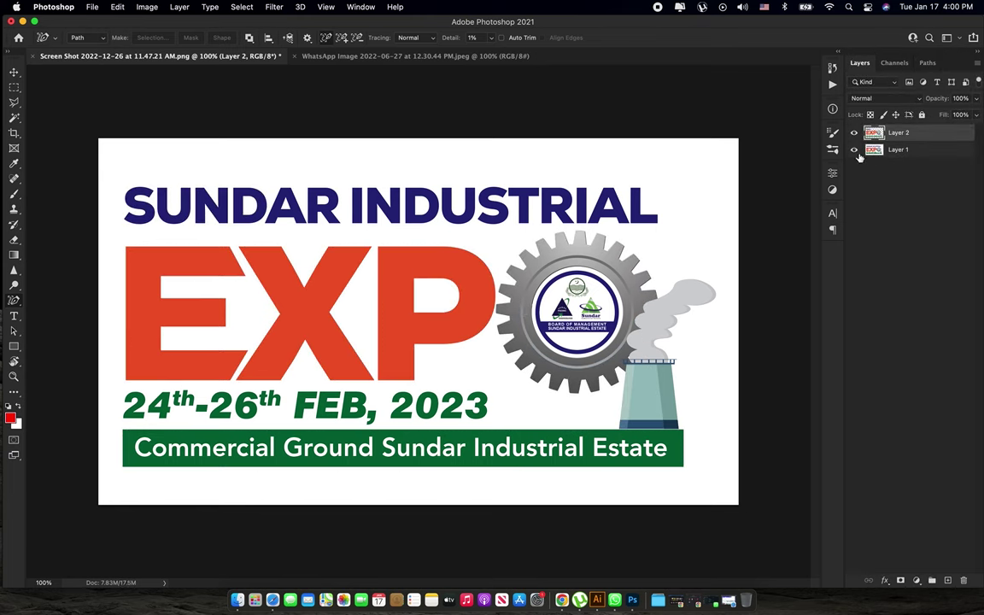
{"action": "left_click", "coordinate": [855, 150]}
{"action": "key", "text": "z"}
{"action": "left_click", "coordinate": [381, 358], "text": "alt"}
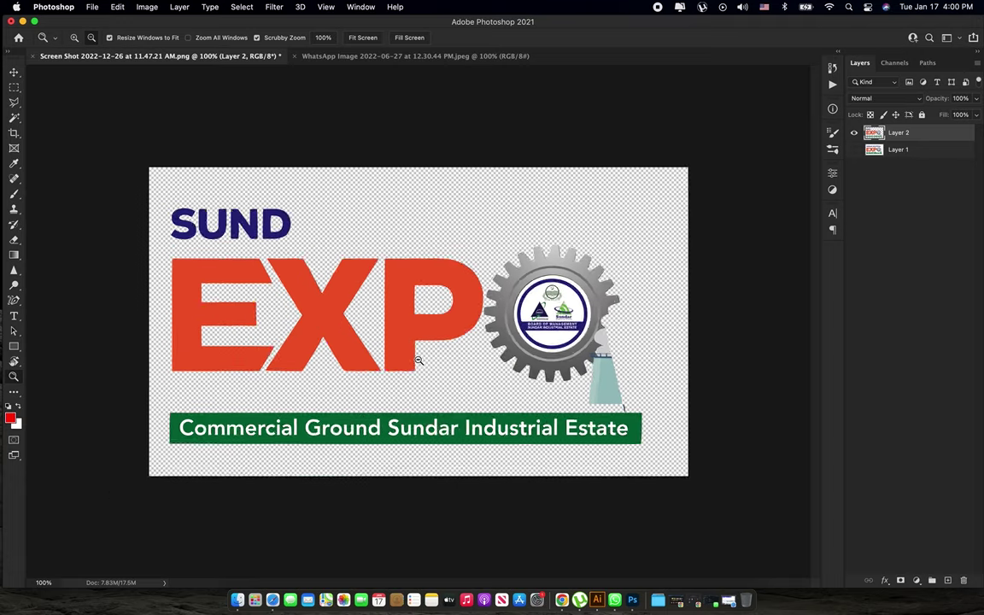
{"action": "mouse_move", "coordinate": [587, 323]}
{"action": "left_mouse_down"}
{"action": "mouse_move", "coordinate": [636, 366]}
{"action": "mouse_move", "coordinate": [451, 252]}
{"action": "left_mouse_up"}
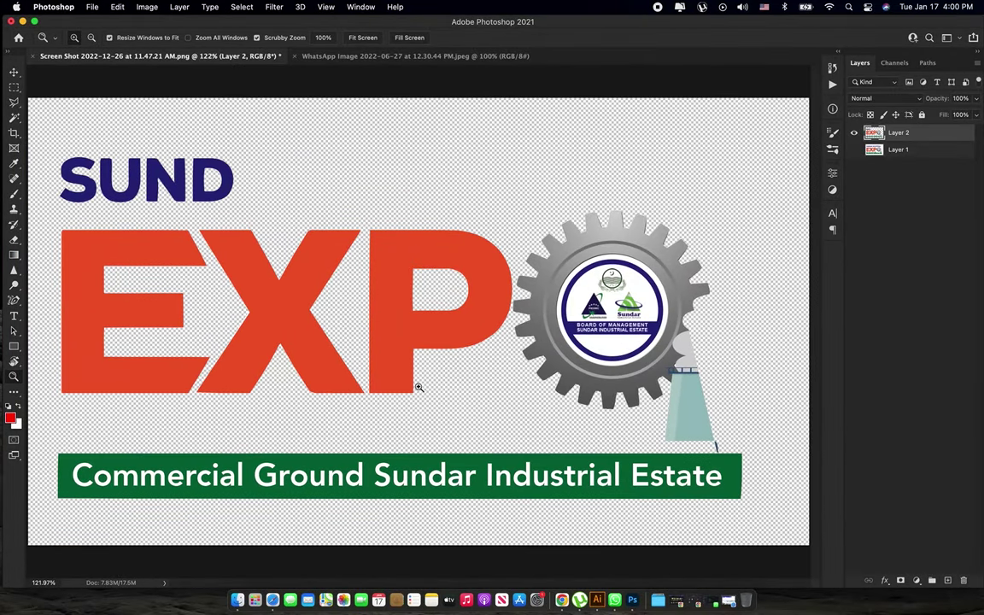
{"action": "left_click_drag", "start_coordinate": [425, 385], "coordinate": [407, 373]}
{"action": "mouse_move", "coordinate": [274, 288]}
{"action": "left_mouse_down"}
{"action": "mouse_move", "coordinate": [283, 292]}
{"action": "mouse_move", "coordinate": [249, 274]}
{"action": "mouse_move", "coordinate": [289, 301]}
{"action": "left_mouse_up"}
{"action": "key", "text": "v"}
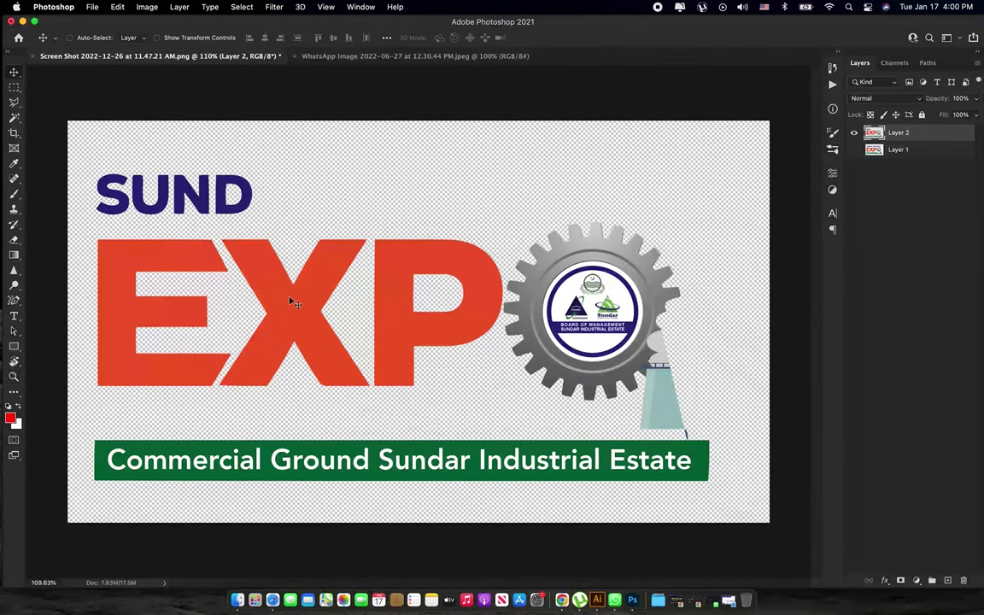
Switch to the amazon logo image and zoom in on it.
{"action": "left_click", "coordinate": [372, 58]}
{"action": "key", "text": "z"}
{"action": "left_click_drag", "start_coordinate": [477, 353], "coordinate": [505, 369]}
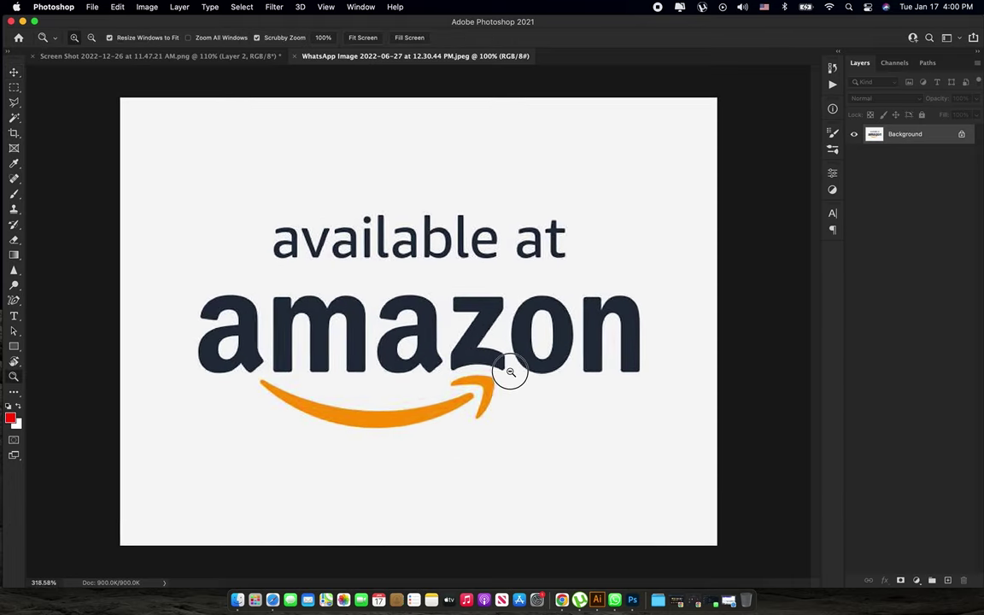
Trace the amazon letters m, a, o and an inner letter hole with Content-Aware Tracing.
{"action": "key", "text": "p"}
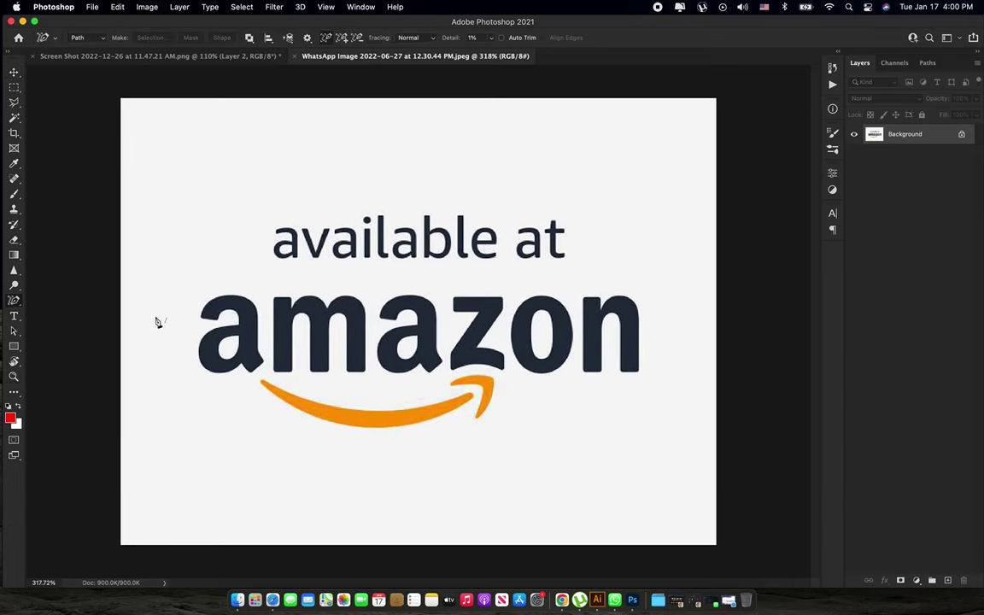
{"action": "left_click", "coordinate": [285, 303]}
{"action": "left_click", "coordinate": [386, 299]}
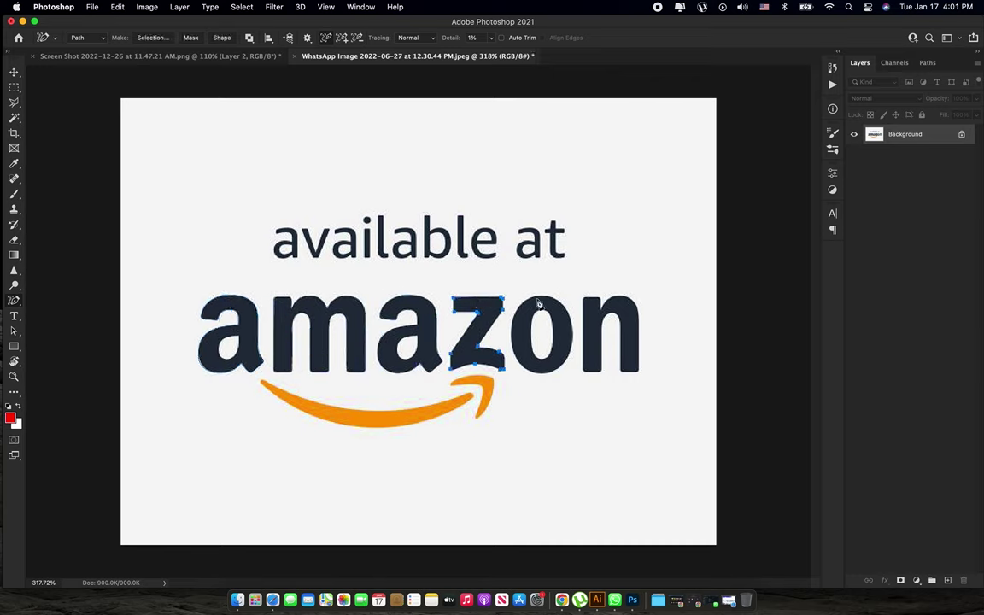
{"action": "left_click", "coordinate": [545, 307]}
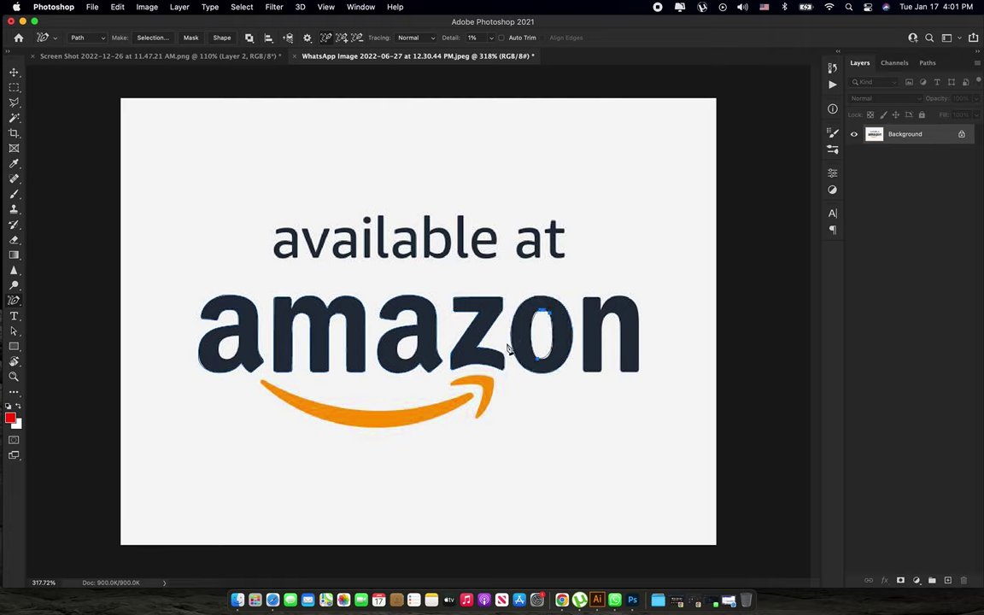
{"action": "left_click", "coordinate": [407, 343]}
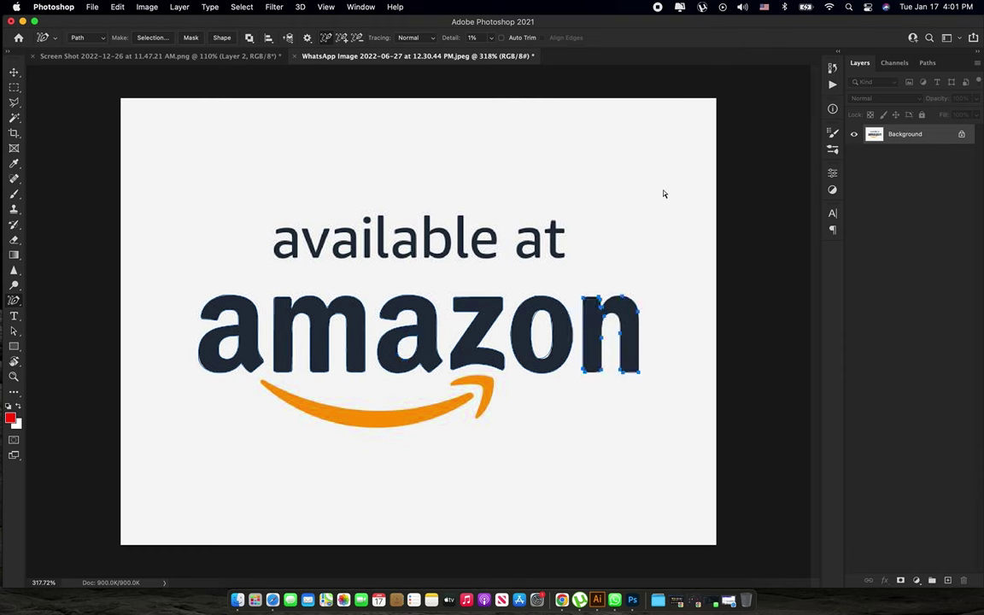
Copy the traced amazon lettering to Layer 1 and hide the Background layer.
{"action": "key", "text": "ctrl+Return"}
{"action": "key", "text": "ctrl+j"}
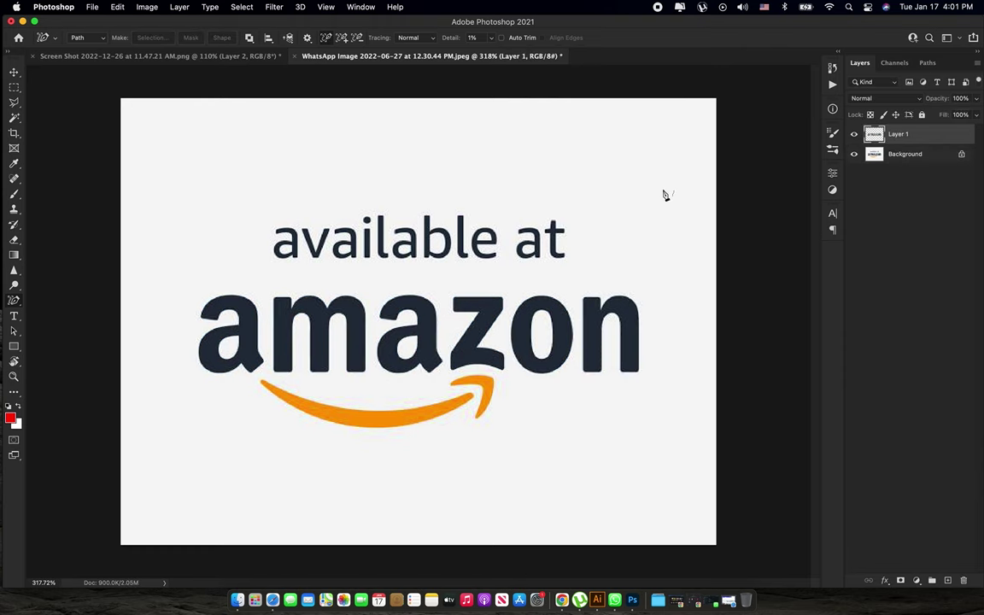
{"action": "left_click", "coordinate": [853, 155]}
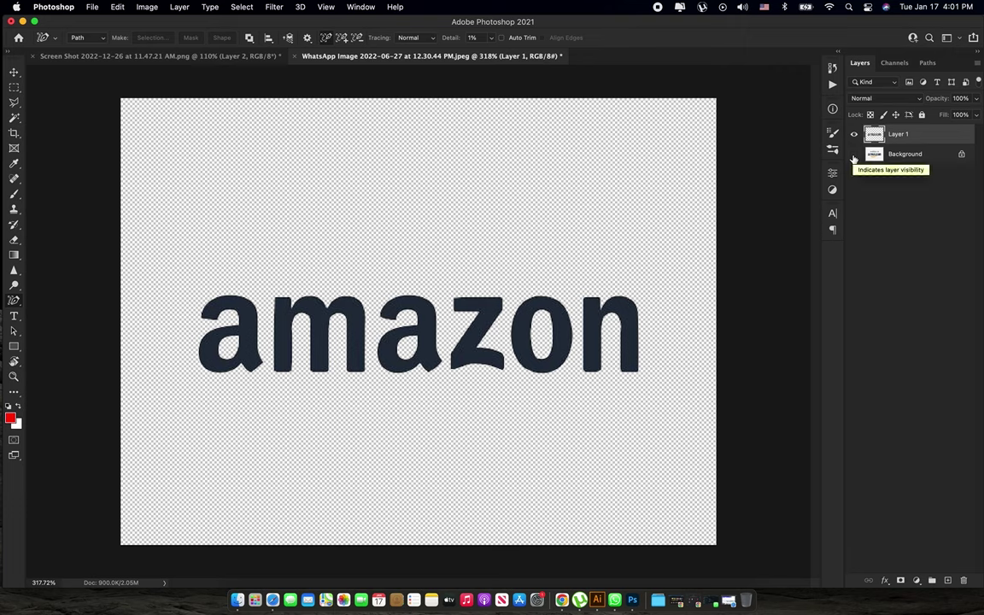
{"action": "key", "text": "v"}
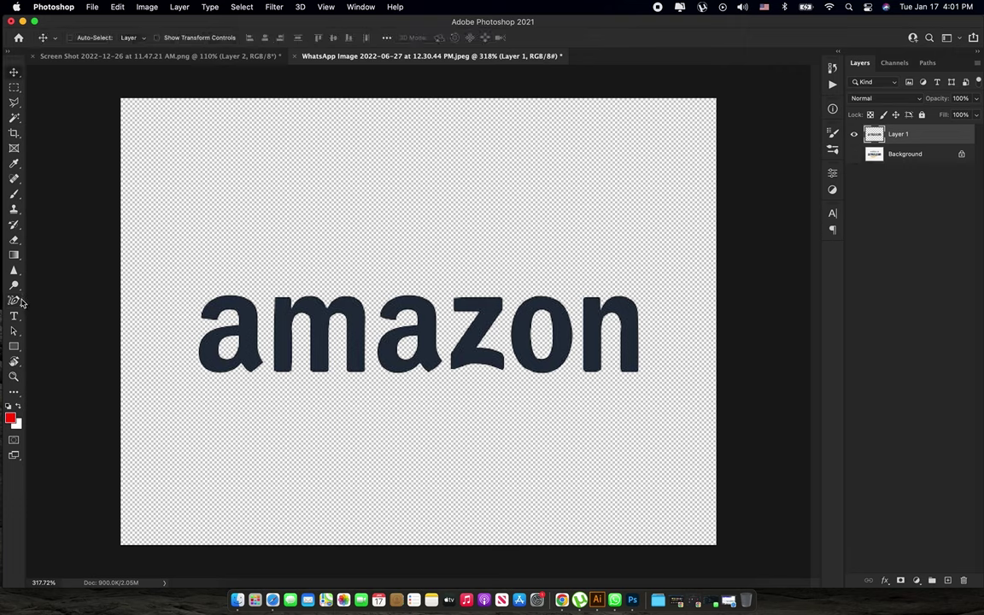
{"action": "left_click", "coordinate": [18, 302]}
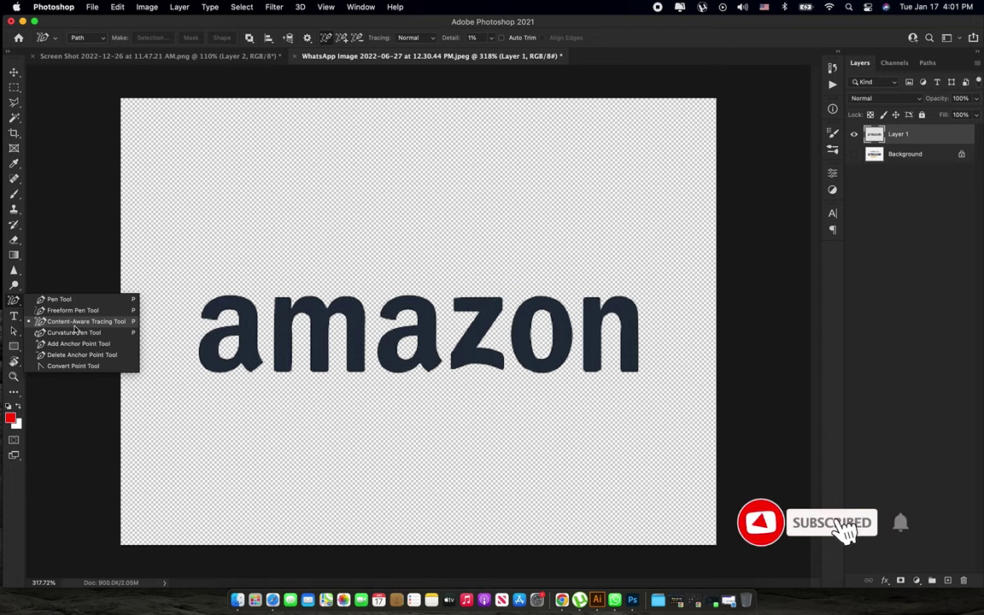
{"action": "left_click", "coordinate": [14, 75]}
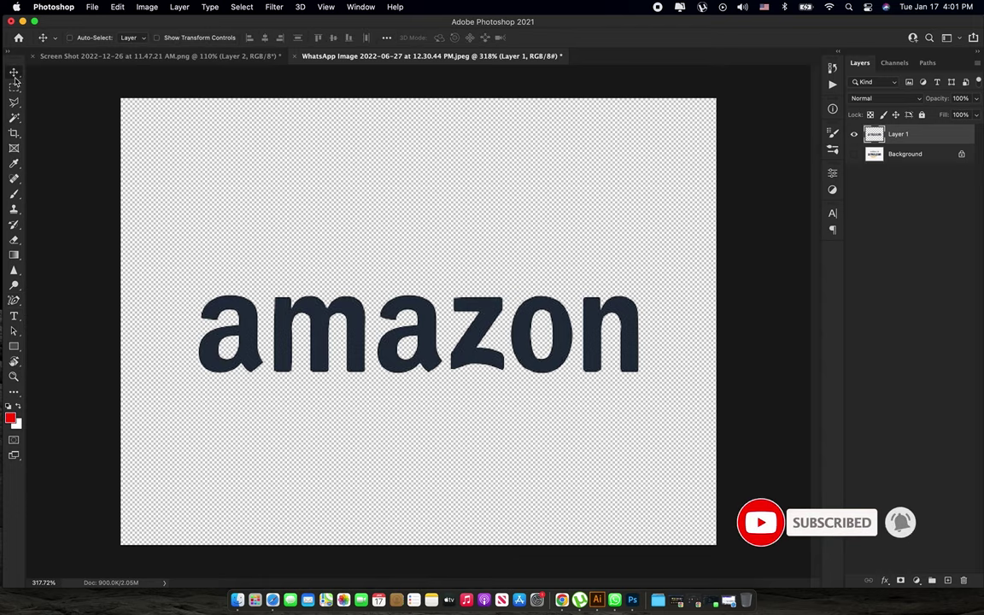
{"action": "key", "text": "ctrl+Up"}
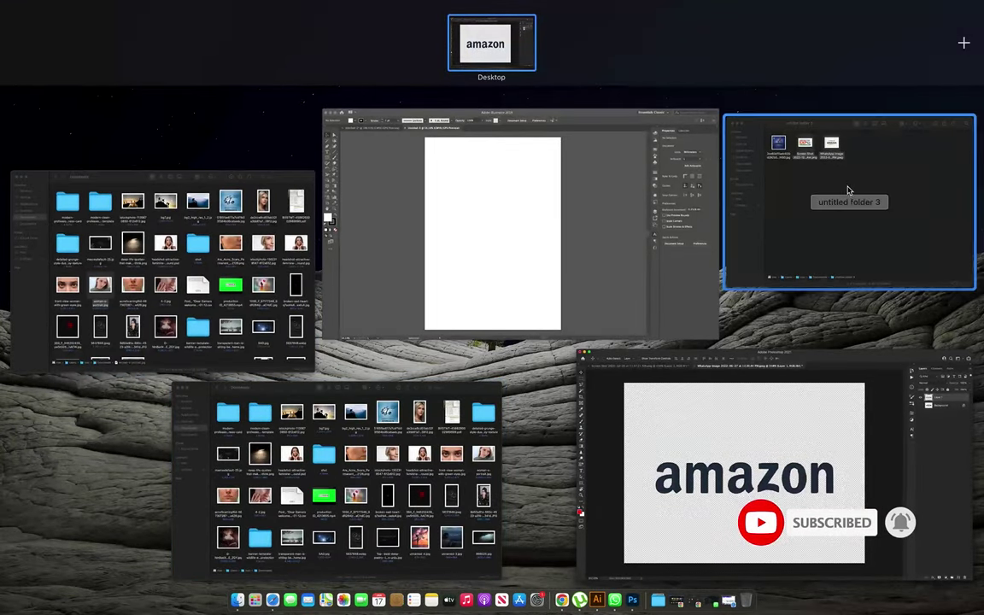
Open the WIS 'Grow Your Business' JPEG from untitled folder 3 in Photoshop and zoom in.
{"action": "left_click", "coordinate": [848, 190]}
{"action": "right_click", "coordinate": [396, 144]}
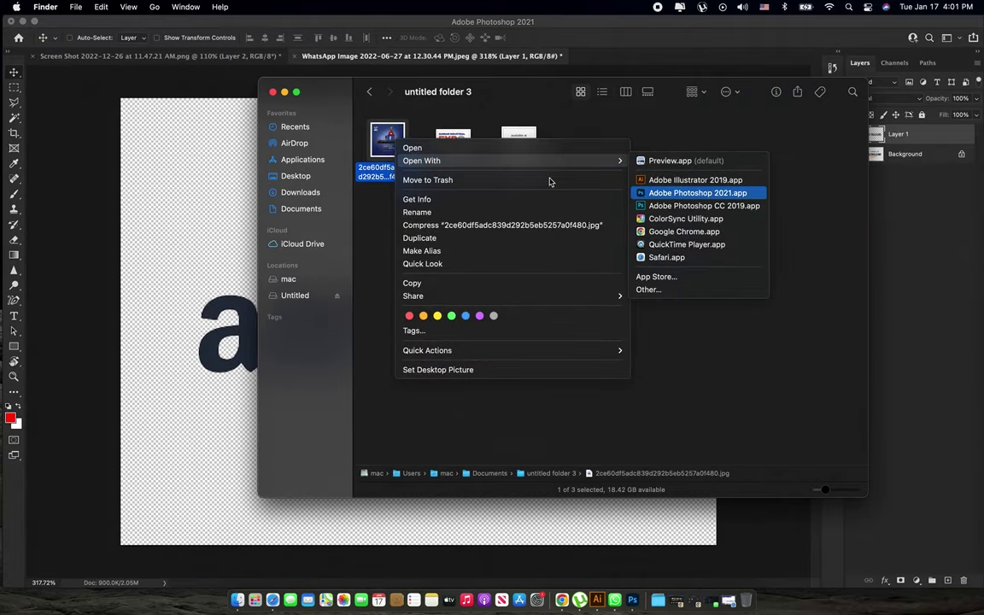
{"action": "left_click", "coordinate": [697, 192]}
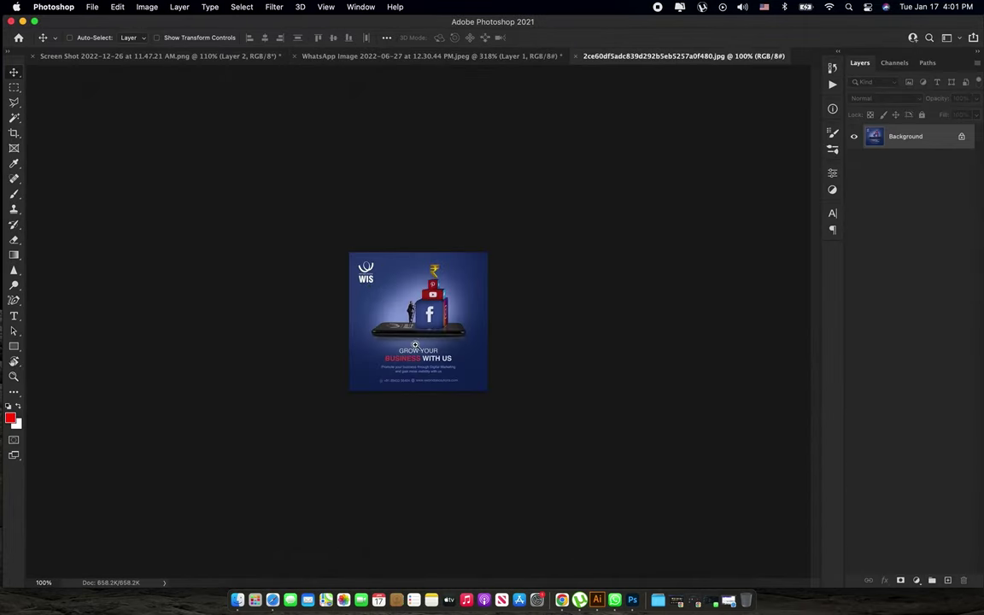
{"action": "key", "text": "z"}
{"action": "mouse_move", "coordinate": [468, 341]}
{"action": "left_mouse_down"}
{"action": "mouse_move", "coordinate": [521, 362]}
{"action": "mouse_move", "coordinate": [479, 358]}
{"action": "left_mouse_up"}
{"action": "key", "text": "v"}
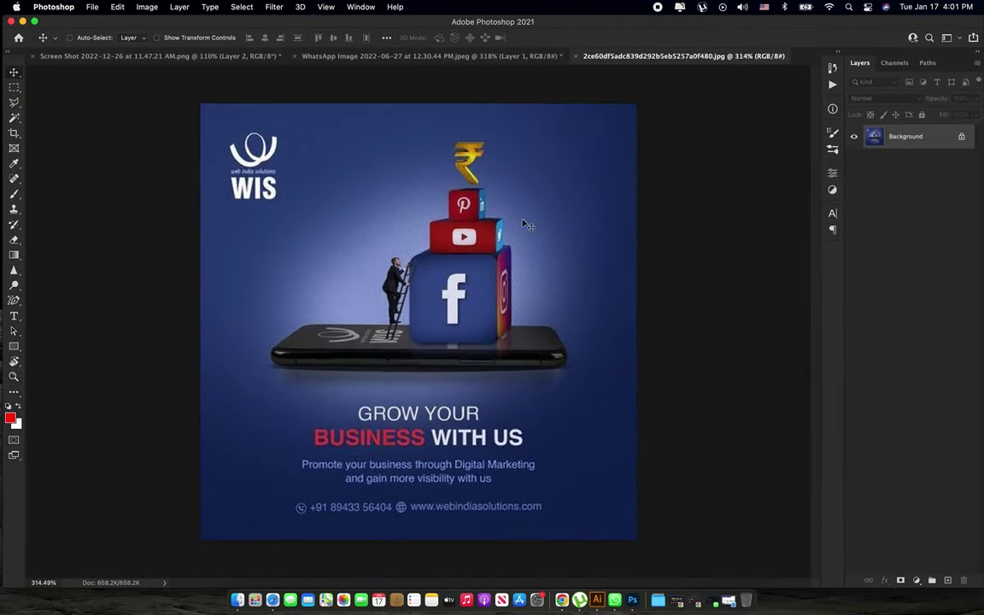
Try a 300 resolution in Image Size for the WIS image, then cancel.
{"action": "left_click", "coordinate": [149, 8]}
{"action": "left_click", "coordinate": [154, 86]}
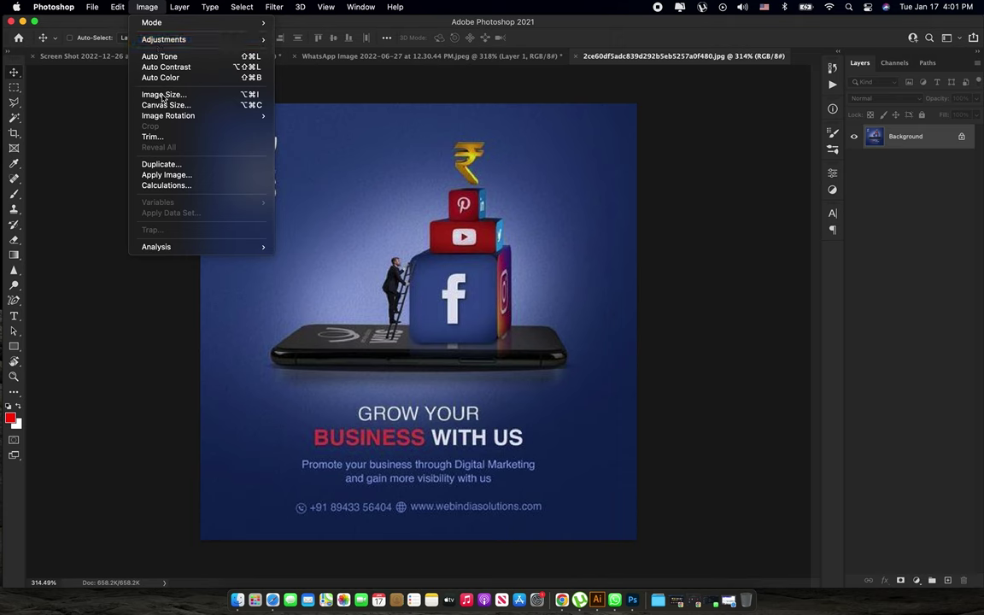
{"action": "left_click", "coordinate": [626, 231]}
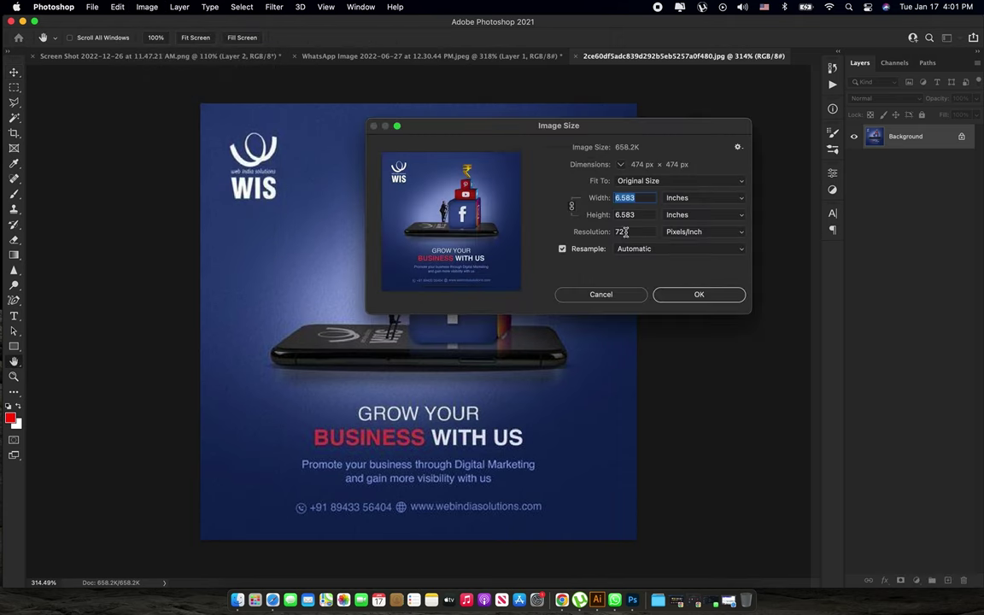
{"action": "type", "text": "300"}
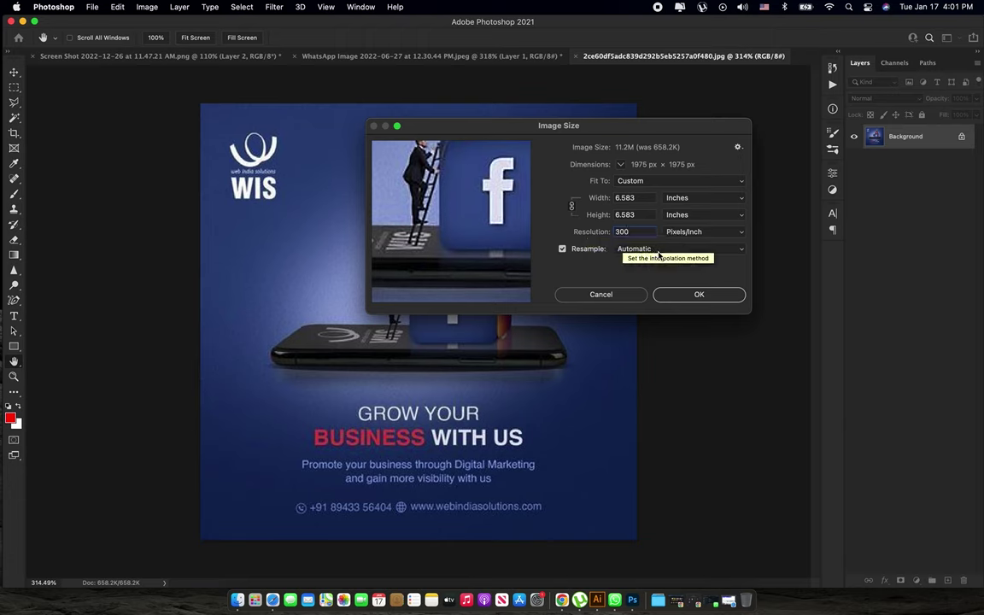
{"action": "left_click", "coordinate": [618, 296]}
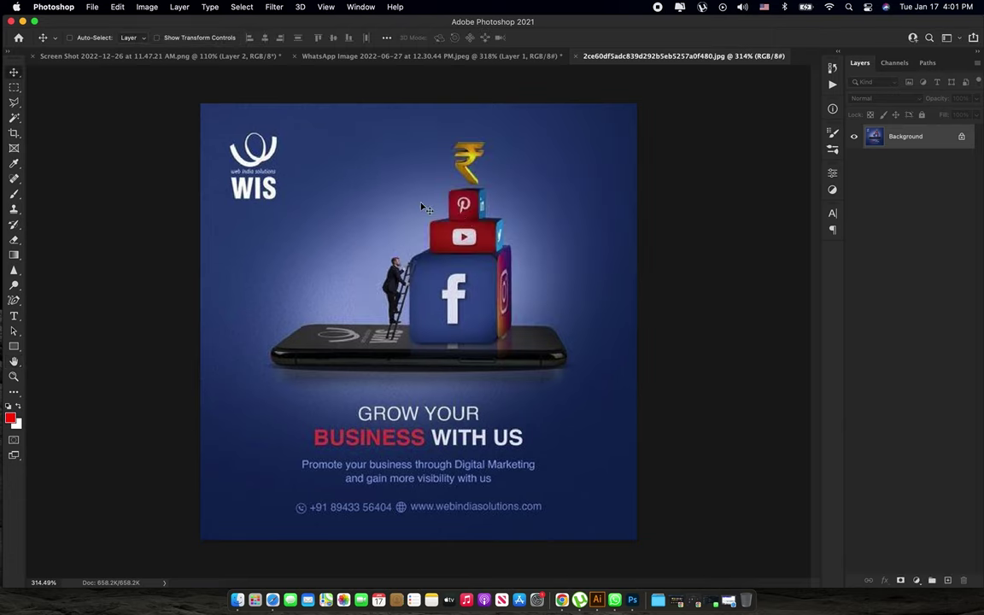
Duplicate the WIS image as a 'copy' document and compare it with the original.
{"action": "left_click", "coordinate": [147, 9]}
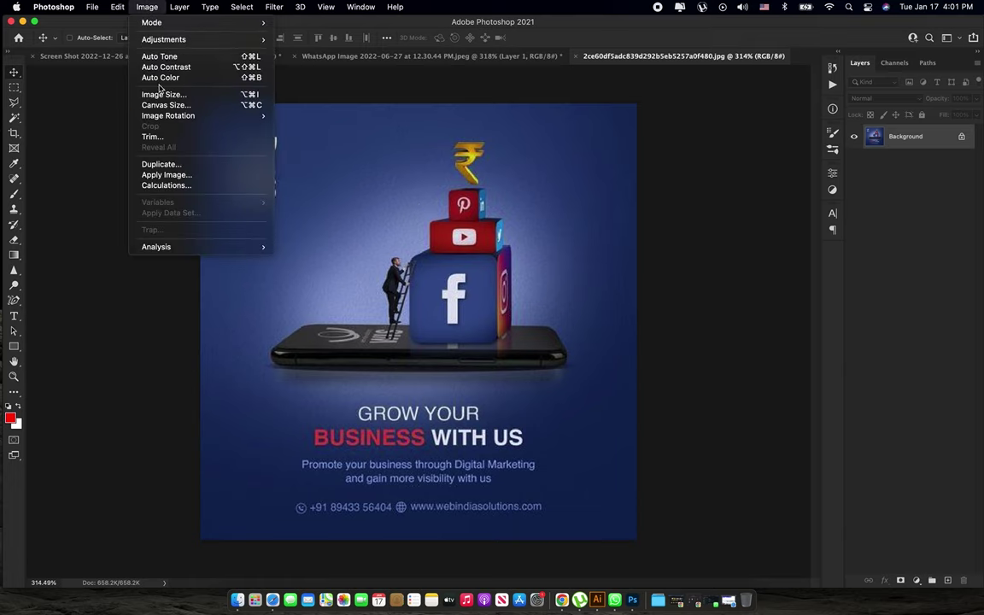
{"action": "left_click", "coordinate": [191, 155]}
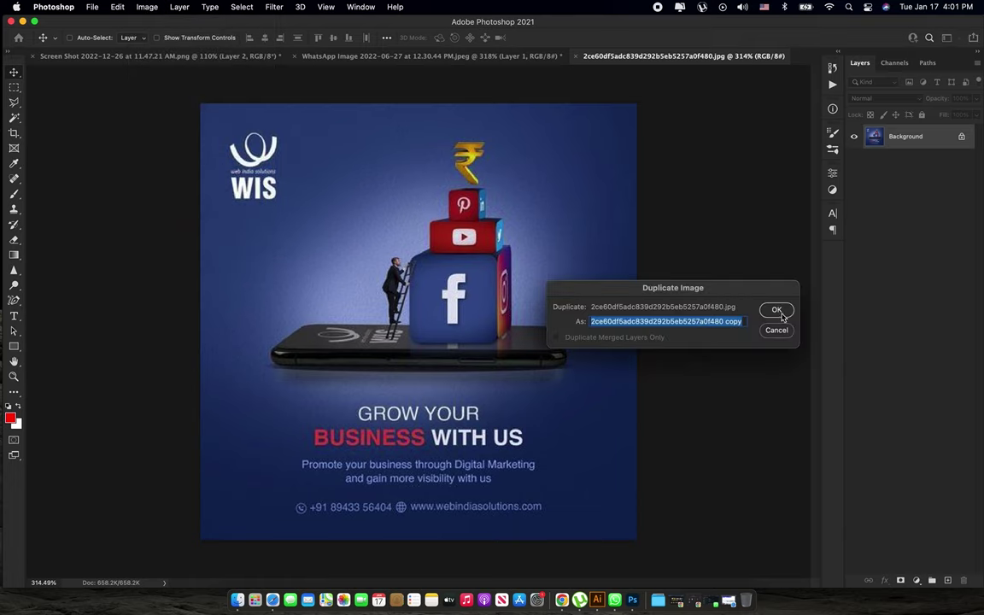
{"action": "left_click", "coordinate": [778, 311]}
{"action": "left_click", "coordinate": [531, 57]}
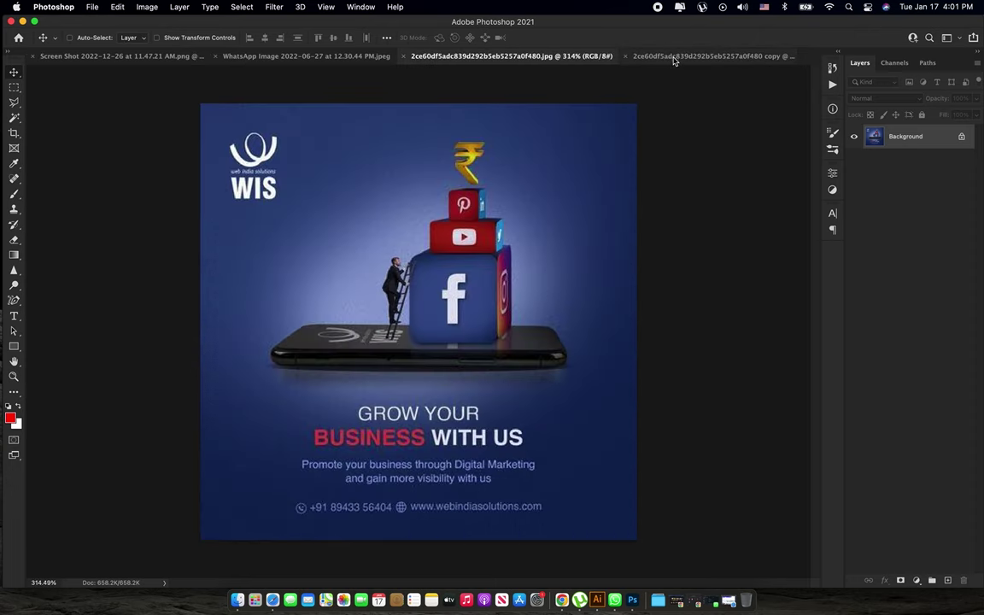
{"action": "left_click", "coordinate": [673, 56]}
Resize the original WIS image to 300 ppi (1975 × 1975 px).
{"action": "left_click", "coordinate": [513, 56]}
{"action": "key", "text": "super+alt+i"}
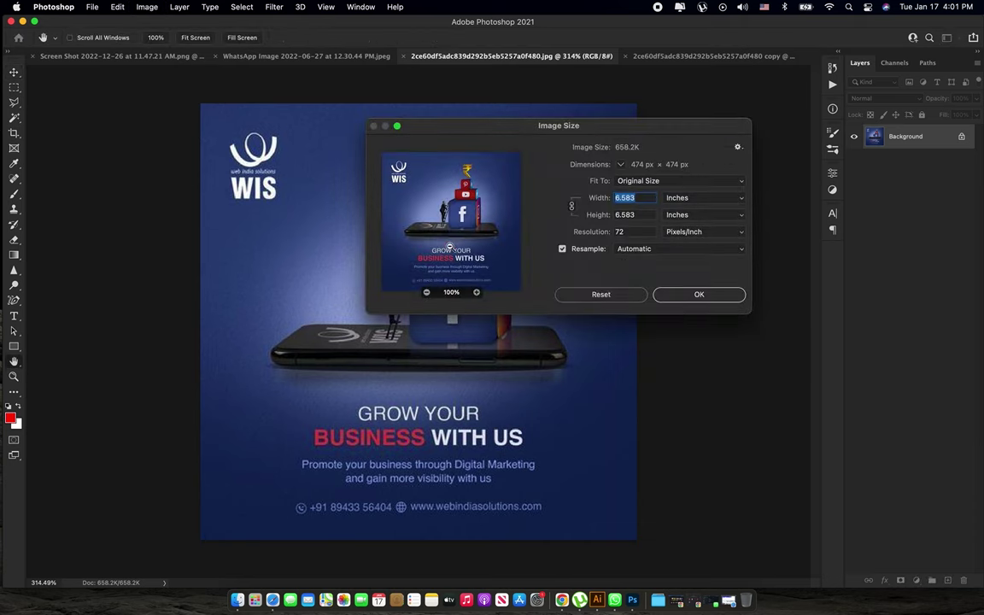
{"action": "type", "text": "30"}
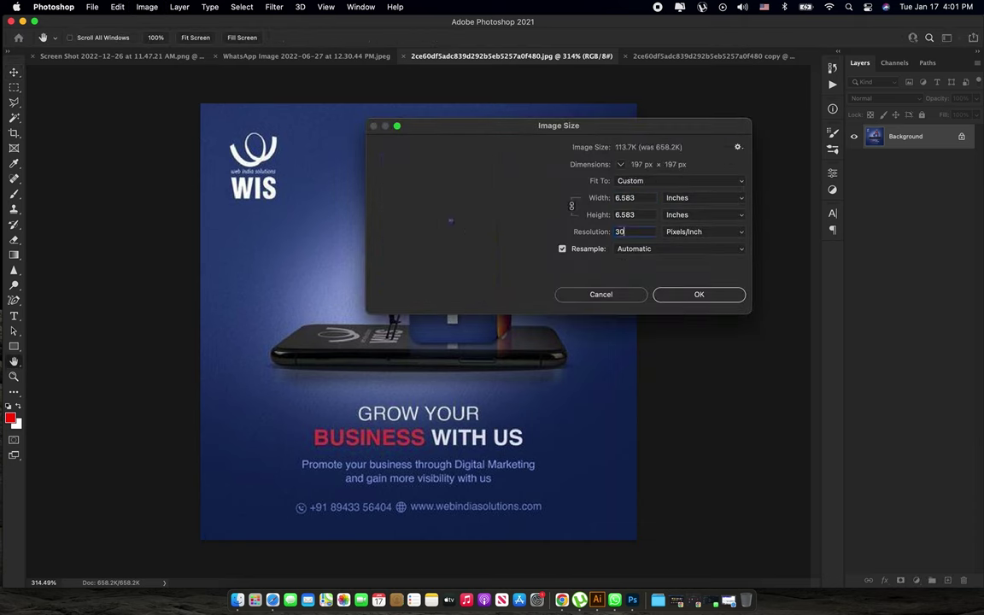
{"action": "type", "text": "0"}
{"action": "left_click", "coordinate": [665, 293]}
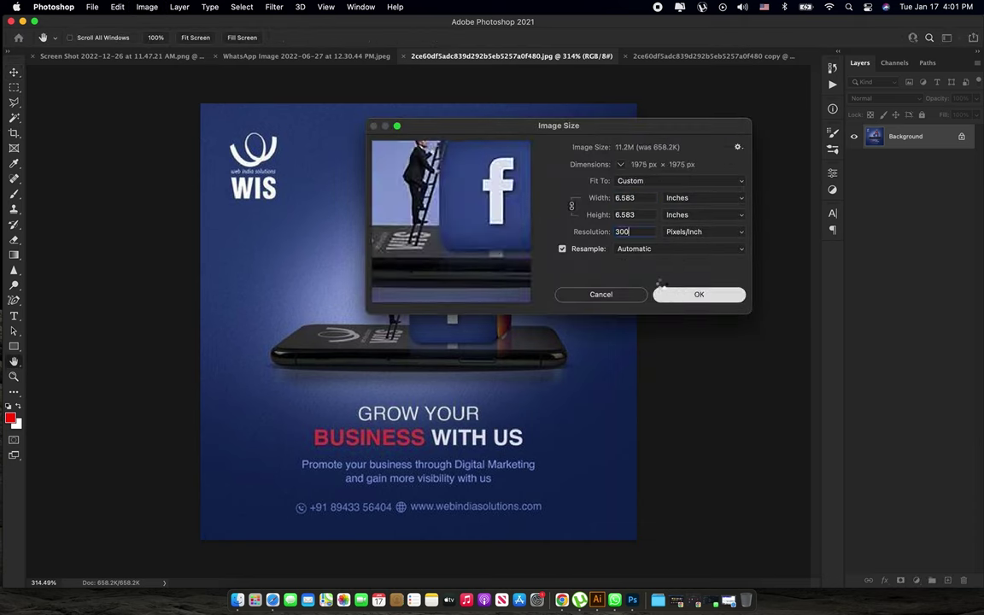
View the original banner at 200%, then switch to the copy document.
{"action": "key", "text": "z"}
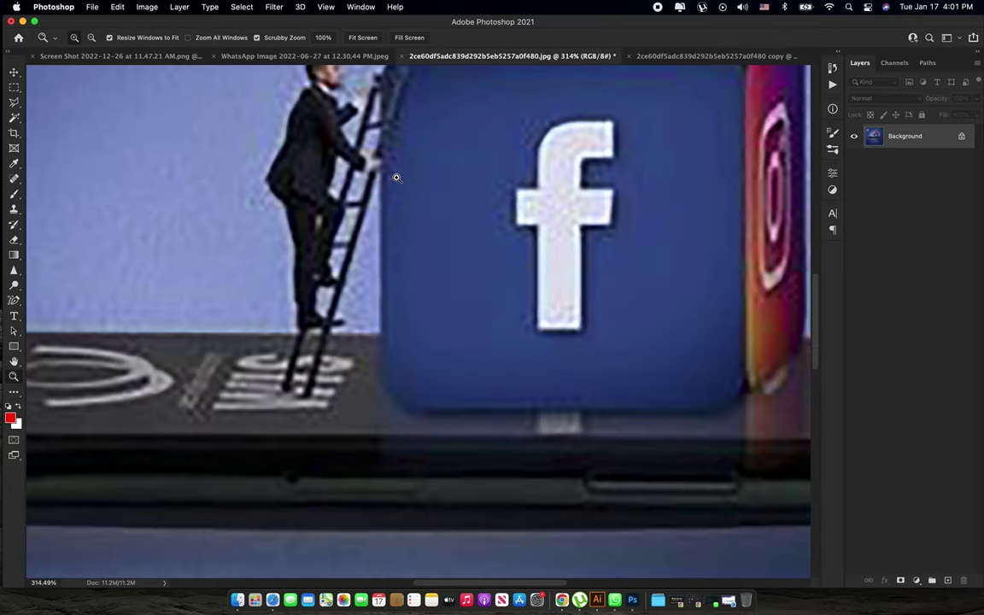
{"action": "right_click", "coordinate": [396, 176]}
{"action": "left_click", "coordinate": [426, 211]}
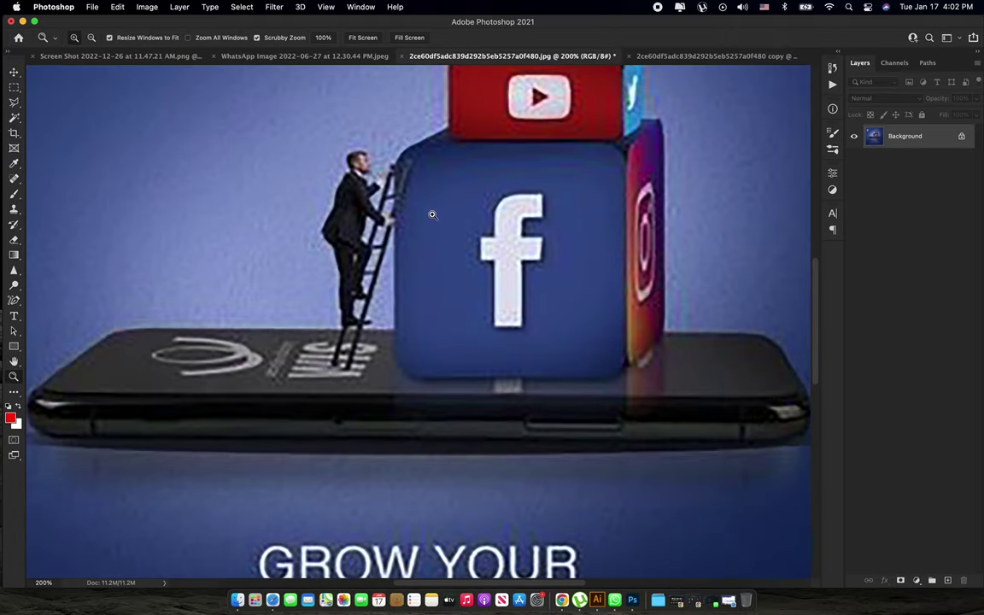
{"action": "key", "text": "v"}
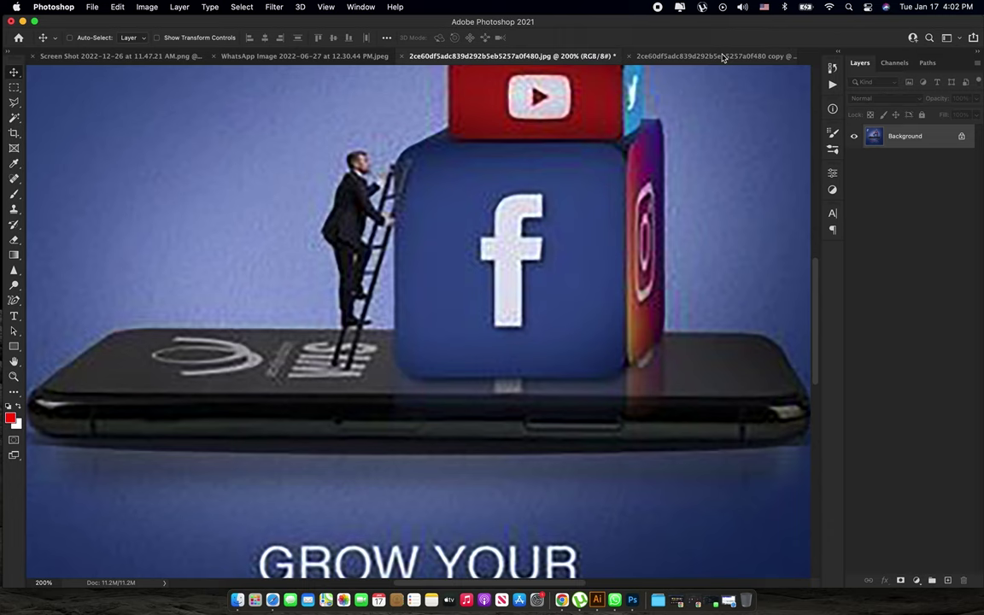
{"action": "left_click", "coordinate": [727, 56]}
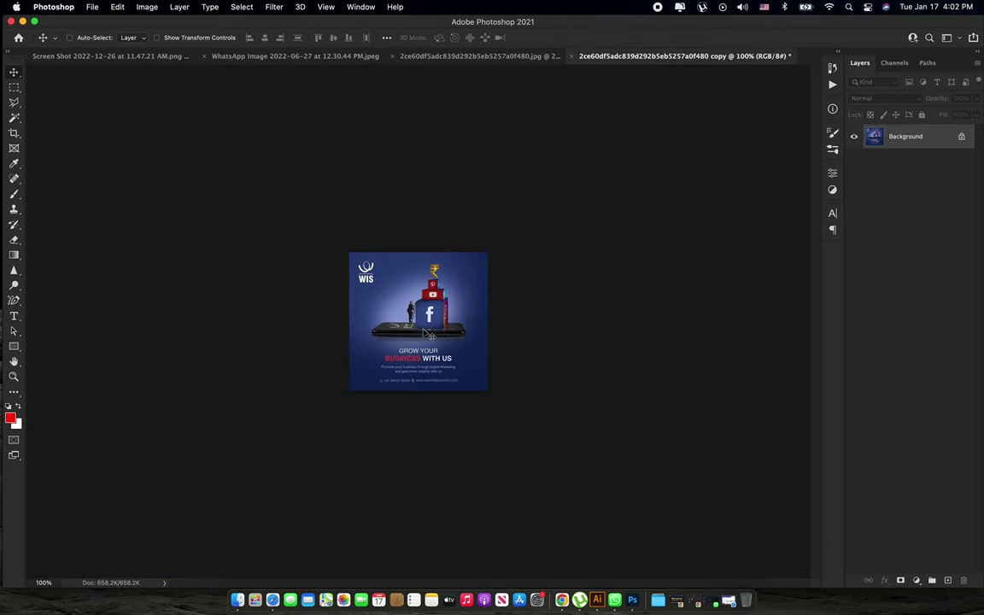
Resize the WIS copy to 300 ppi using Preserve Details 2.0 with adjusted noise reduction.
{"action": "key", "text": "super+alt+i"}
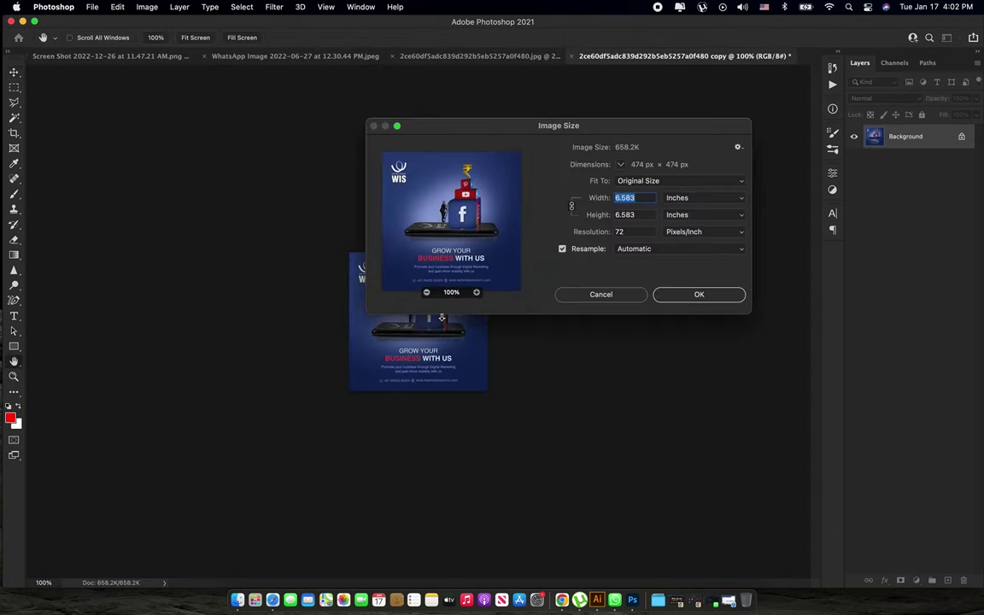
{"action": "double_click", "coordinate": [623, 231]}
{"action": "type", "text": "300"}
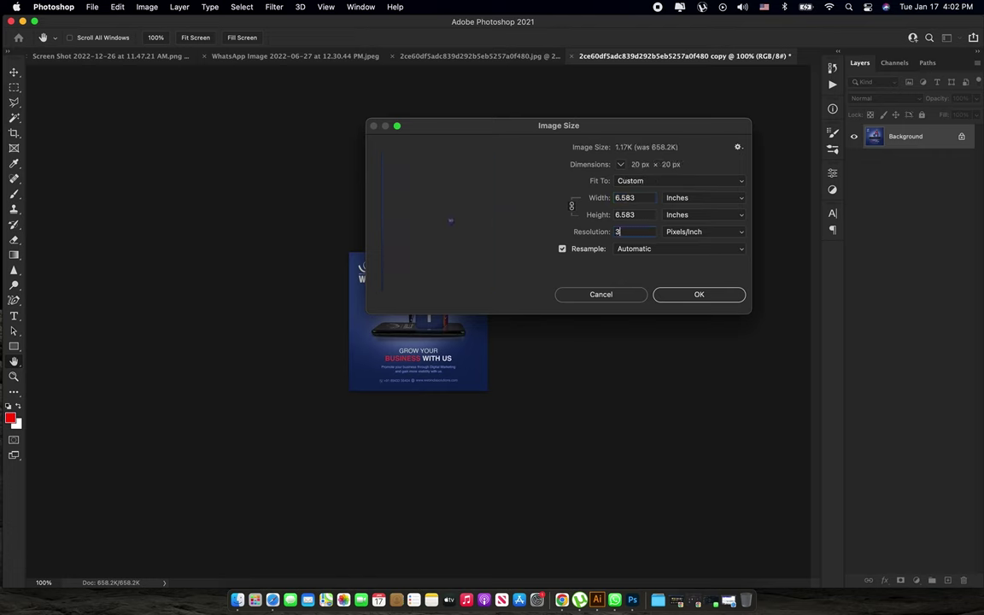
{"action": "left_click", "coordinate": [633, 248]}
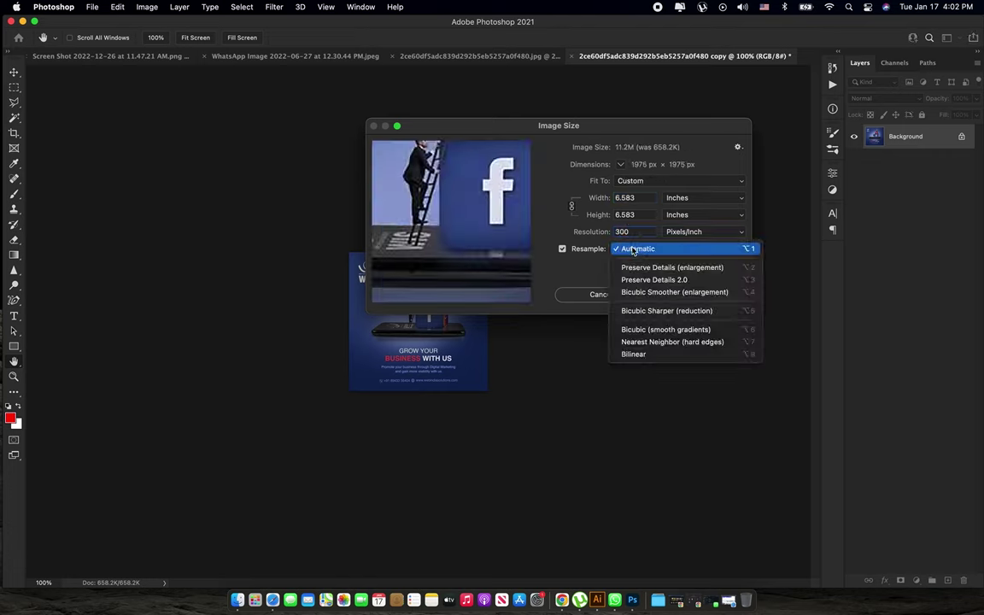
{"action": "left_click", "coordinate": [669, 283]}
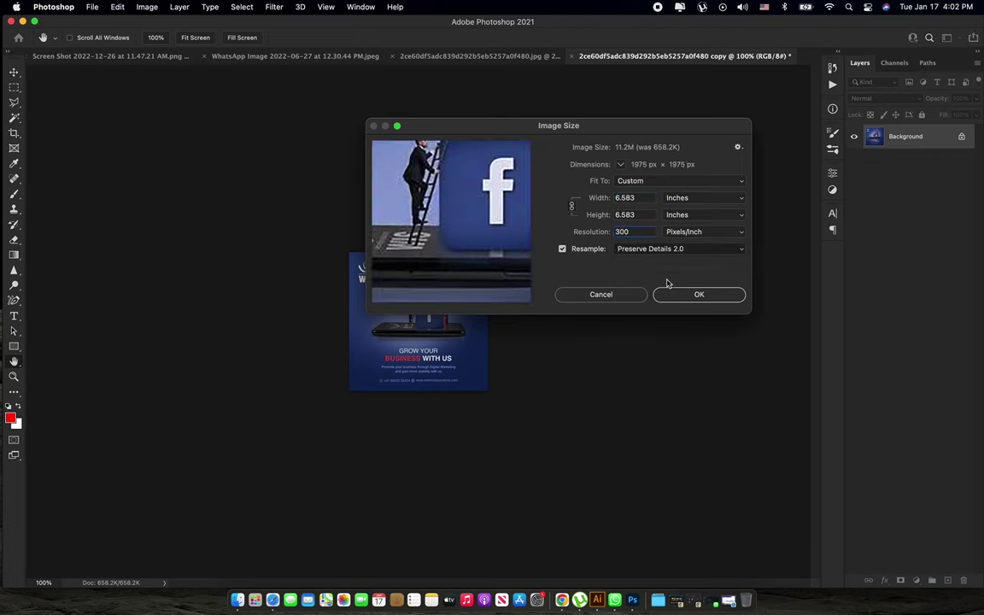
{"action": "mouse_move", "coordinate": [696, 268]}
{"action": "left_mouse_down"}
{"action": "mouse_move", "coordinate": [654, 270]}
{"action": "mouse_move", "coordinate": [701, 272]}
{"action": "left_mouse_up"}
{"action": "left_click", "coordinate": [688, 294]}
Zoom the copy to 200% and frame the Facebook cube.
{"action": "key", "text": "z"}
{"action": "right_click", "coordinate": [394, 261]}
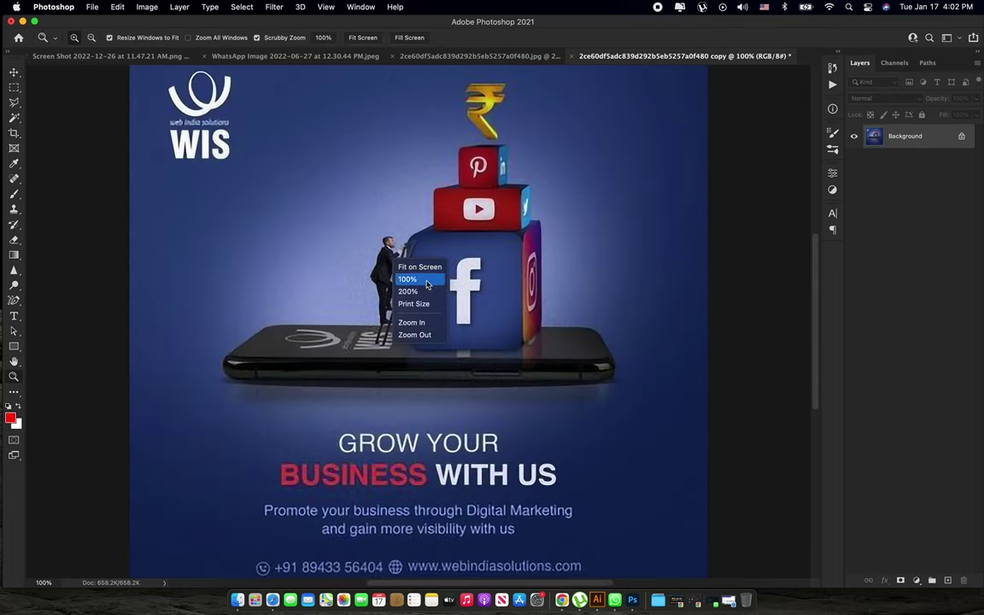
{"action": "left_click", "coordinate": [419, 291]}
{"action": "key", "text": "v"}
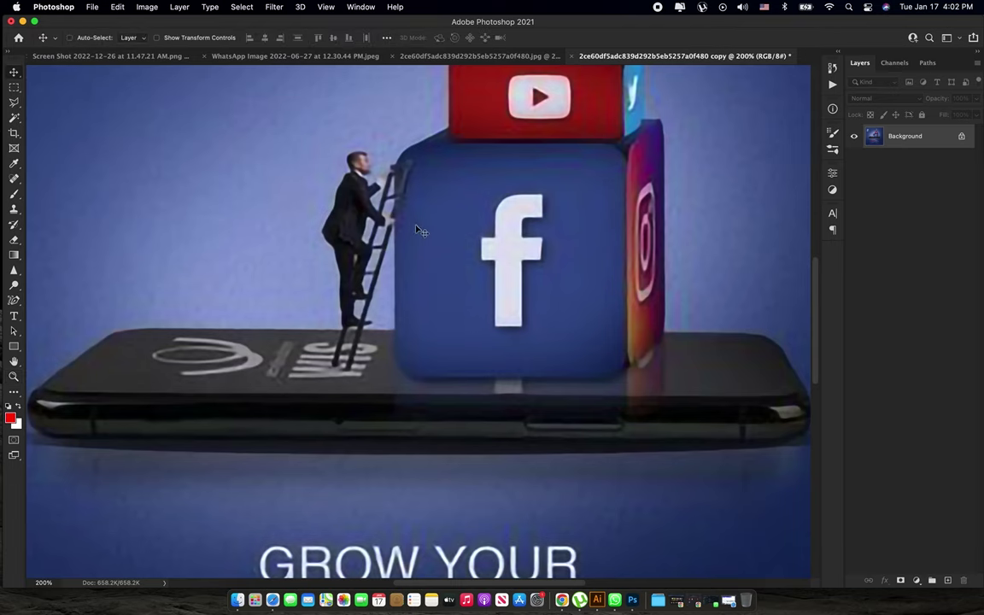
{"action": "left_click_drag", "start_coordinate": [418, 231], "coordinate": [504, 270]}
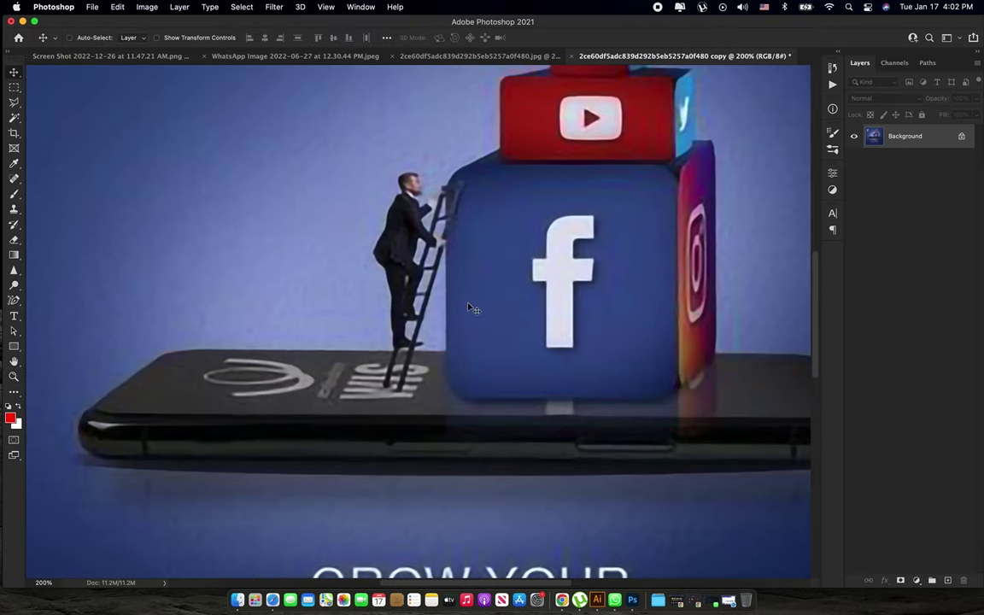
Match the first banner's framing and flip between both banners to compare detail.
{"action": "left_click", "coordinate": [466, 57]}
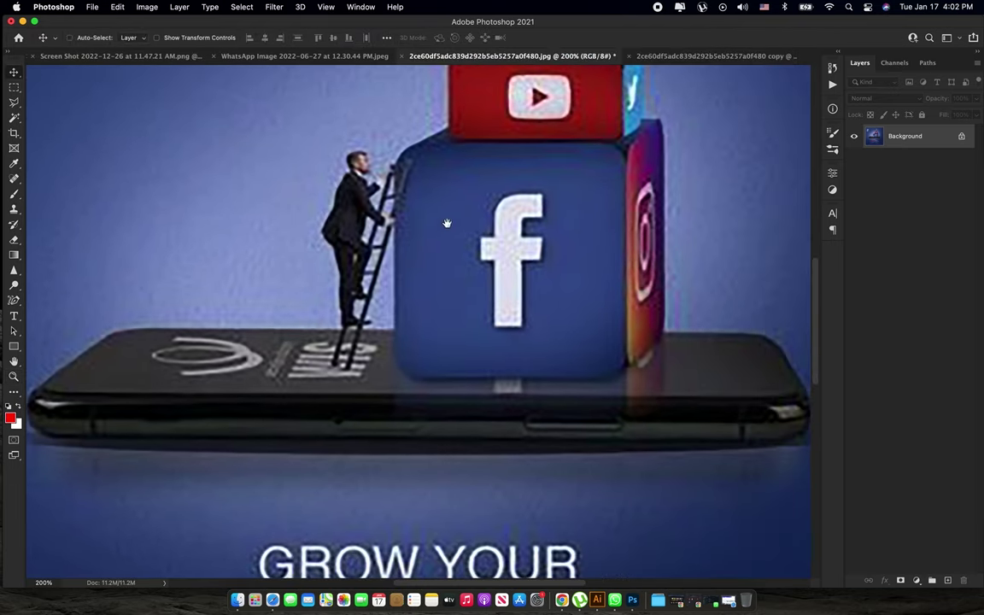
{"action": "left_click_drag", "start_coordinate": [446, 223], "coordinate": [542, 255]}
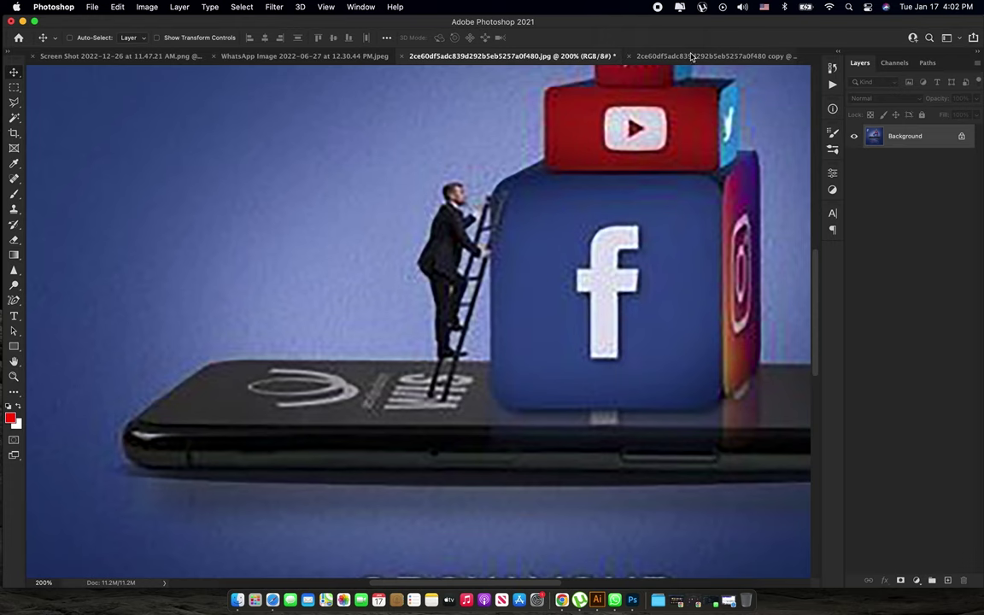
{"action": "left_click", "coordinate": [692, 55]}
{"action": "left_click", "coordinate": [511, 56]}
{"action": "left_click", "coordinate": [598, 56]}
Find 5-girl-3d-model in the Downloads window and open it with Adobe Photoshop 2021.
{"action": "key", "text": "ctrl+Up"}
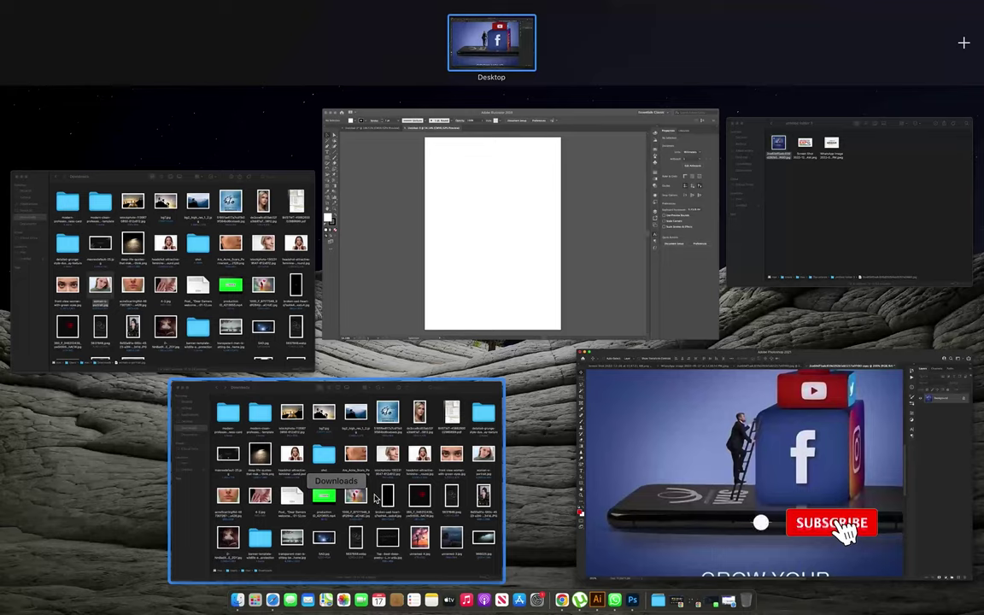
{"action": "left_click", "coordinate": [351, 474]}
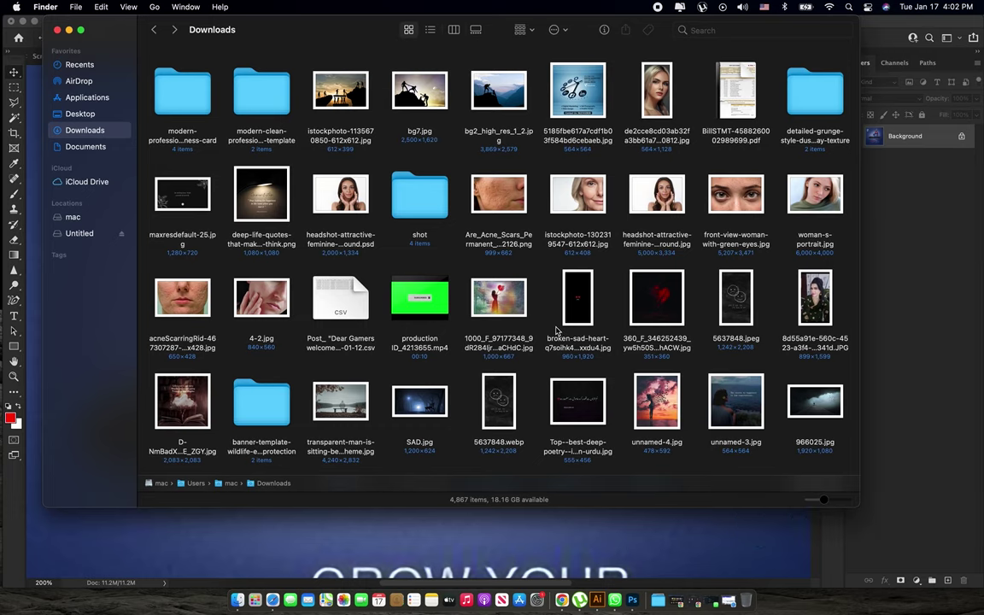
{"action": "scroll", "coordinate": [553, 331], "scroll_direction": "down", "scroll_amount": 5}
{"action": "scroll", "coordinate": [552, 331], "scroll_direction": "down", "scroll_amount": 3}
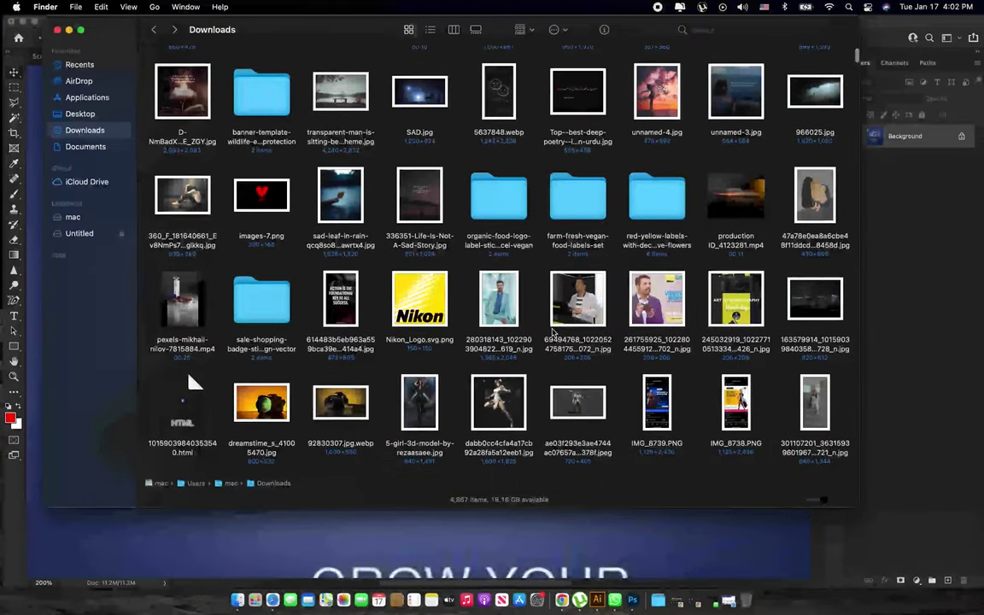
{"action": "scroll", "coordinate": [553, 333], "scroll_direction": "down", "scroll_amount": 3}
{"action": "scroll", "coordinate": [554, 334], "scroll_direction": "down", "scroll_amount": 3}
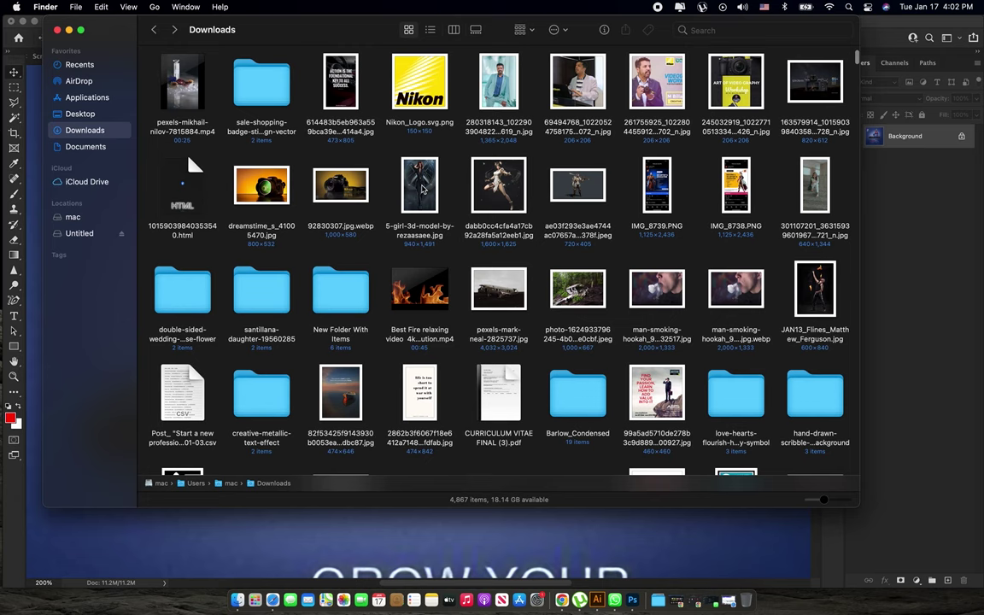
{"action": "right_click", "coordinate": [420, 189]}
{"action": "left_click", "coordinate": [658, 234]}
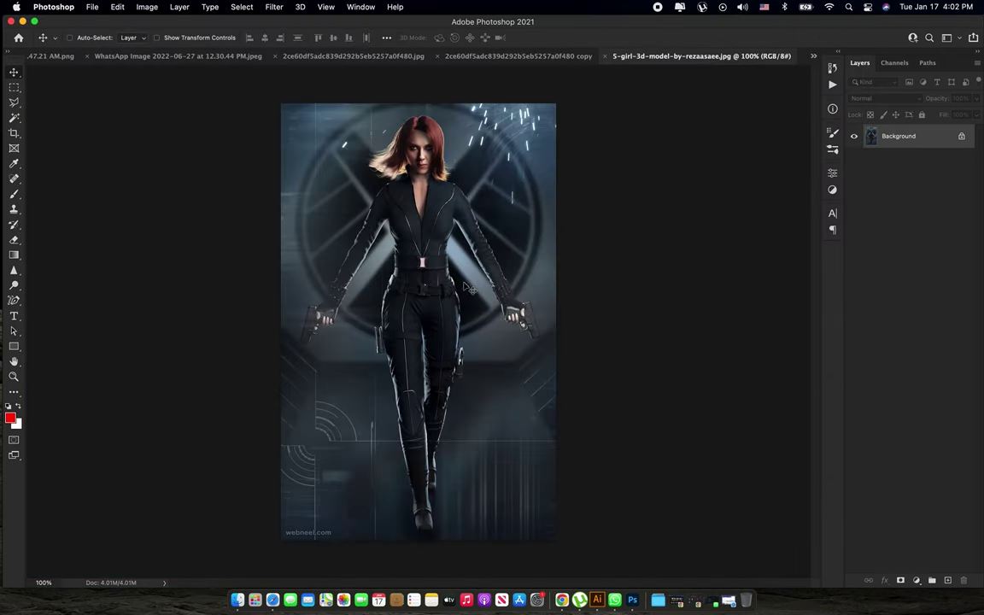
Upscale the 5-girl-3d-model image to 300 ppi (3917 × 6212 px) with Preserve Details 2.0.
{"action": "key", "text": "z"}
{"action": "left_click_drag", "start_coordinate": [422, 161], "coordinate": [455, 168]}
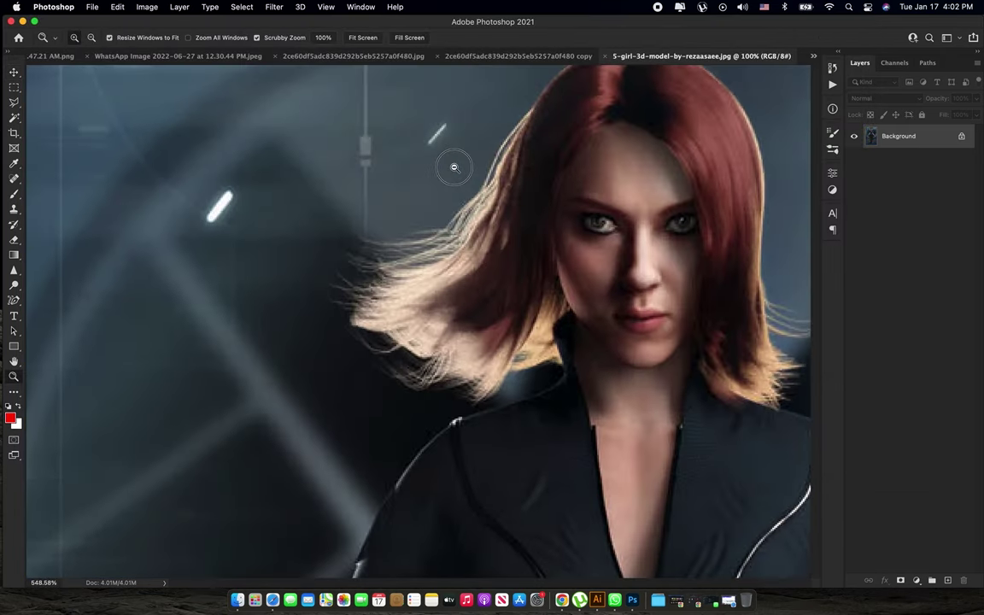
{"action": "key", "text": "super+0"}
{"action": "key", "text": "super+alt+i"}
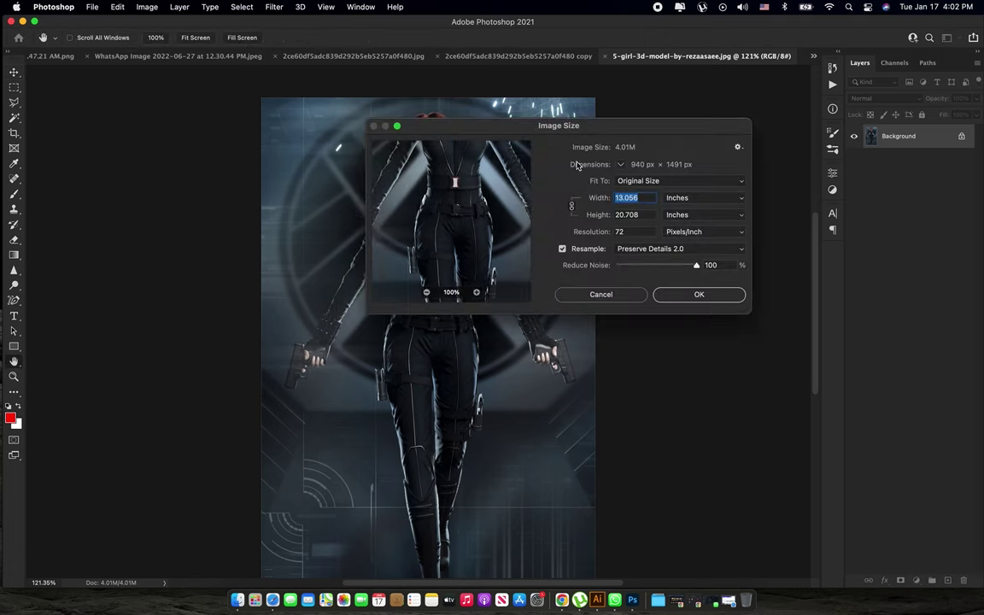
{"action": "double_click", "coordinate": [631, 231]}
{"action": "type", "text": "300"}
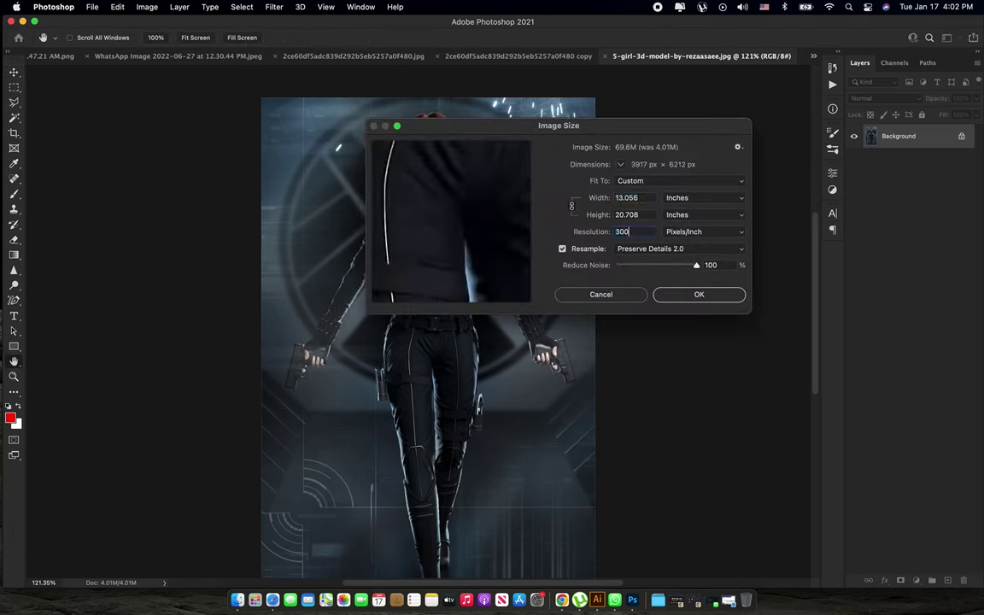
{"action": "left_click", "coordinate": [699, 294]}
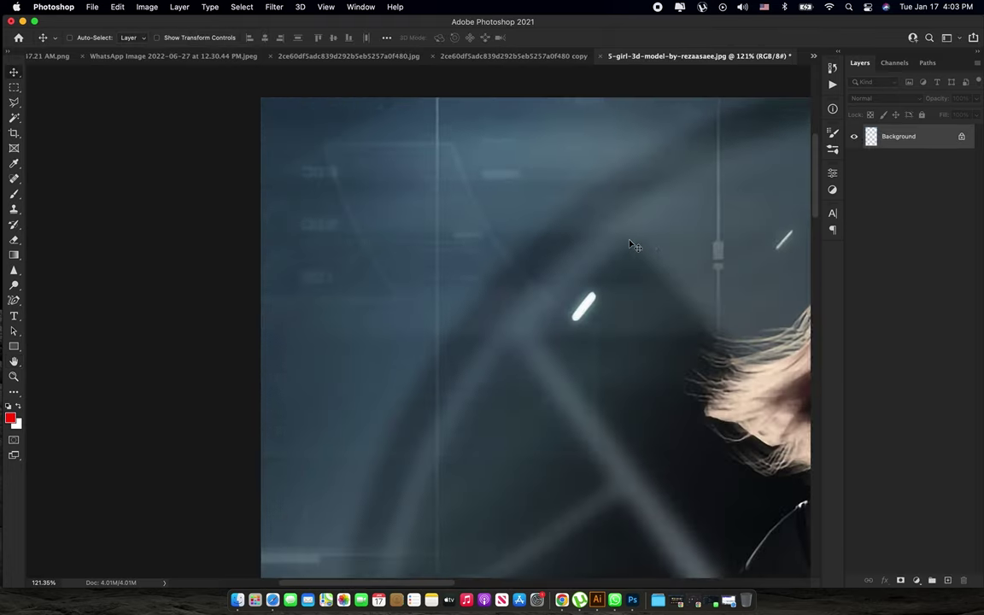
Inspect the upscaled character's face up close, then return to the WIS copy.
{"action": "scroll", "coordinate": [607, 329], "scroll_direction": "right", "scroll_amount": 10}
{"action": "scroll", "coordinate": [492, 279], "scroll_direction": "down", "scroll_amount": 5}
{"action": "scroll", "coordinate": [470, 280], "scroll_direction": "right", "scroll_amount": 2}
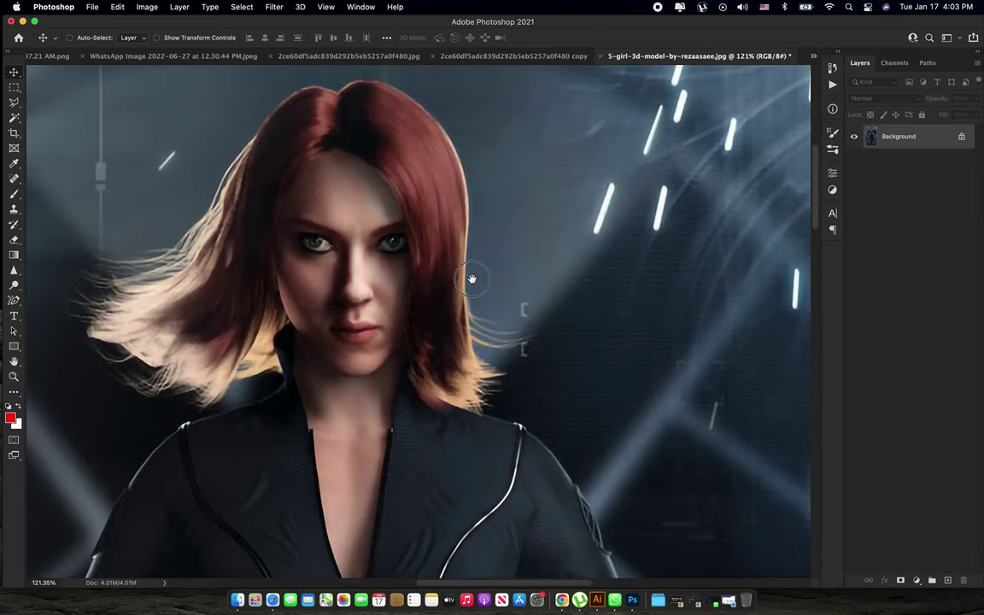
{"action": "key", "text": "z"}
{"action": "right_click", "coordinate": [384, 280]}
{"action": "key", "text": "Escape"}
{"action": "key", "text": "super+0"}
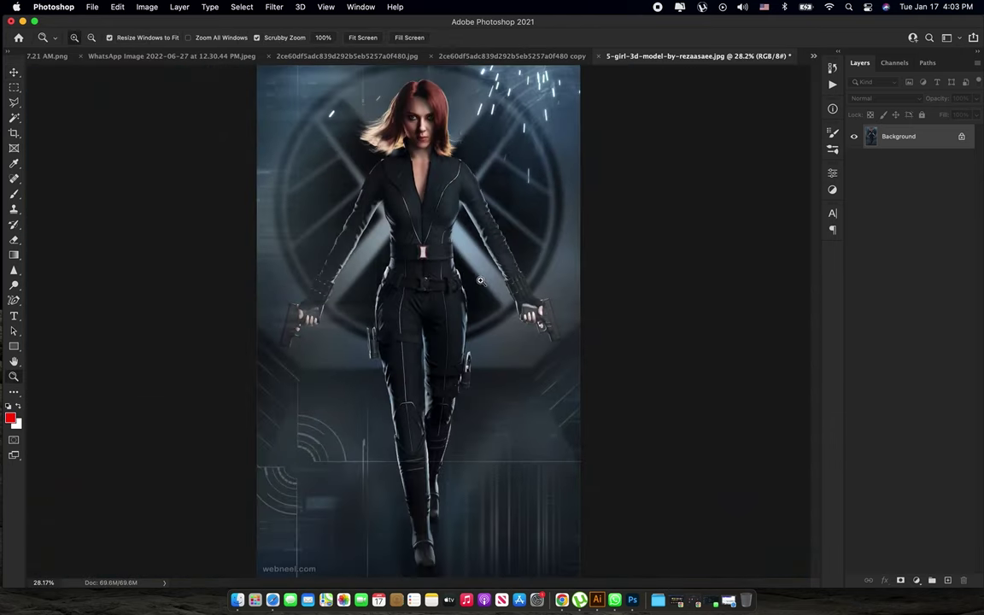
{"action": "left_click_drag", "start_coordinate": [389, 109], "coordinate": [422, 110]}
{"action": "key", "text": "v"}
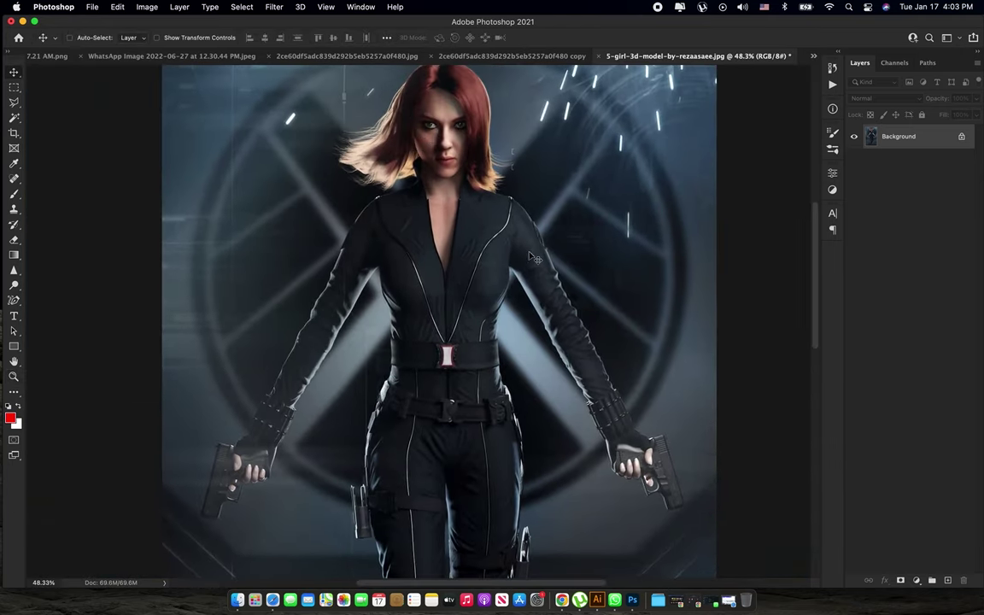
{"action": "left_click_drag", "start_coordinate": [625, 194], "coordinate": [628, 218]}
{"action": "left_click", "coordinate": [470, 56]}
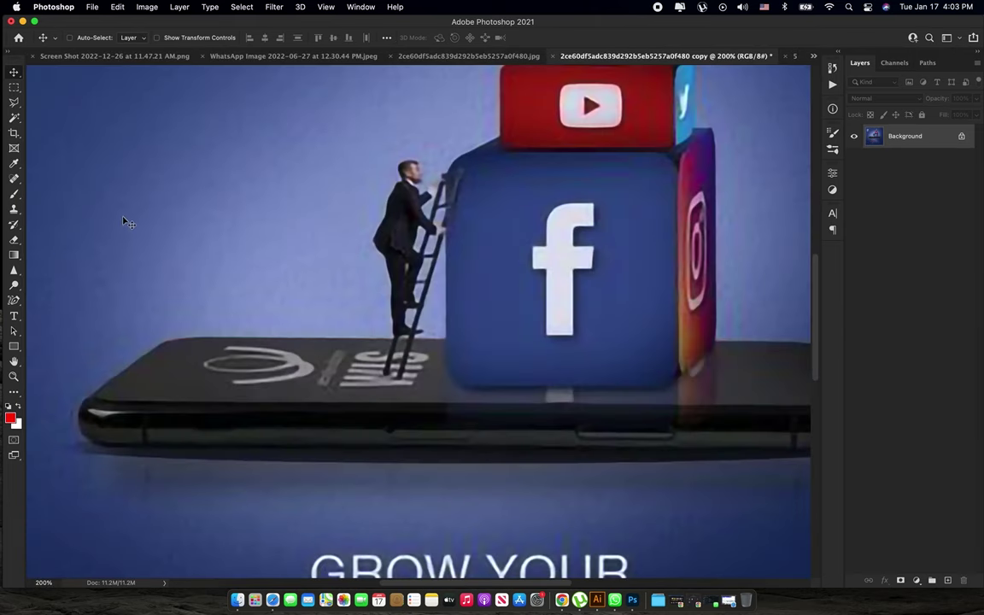
{"action": "key", "text": "i"}
{"action": "key", "text": "super+k"}
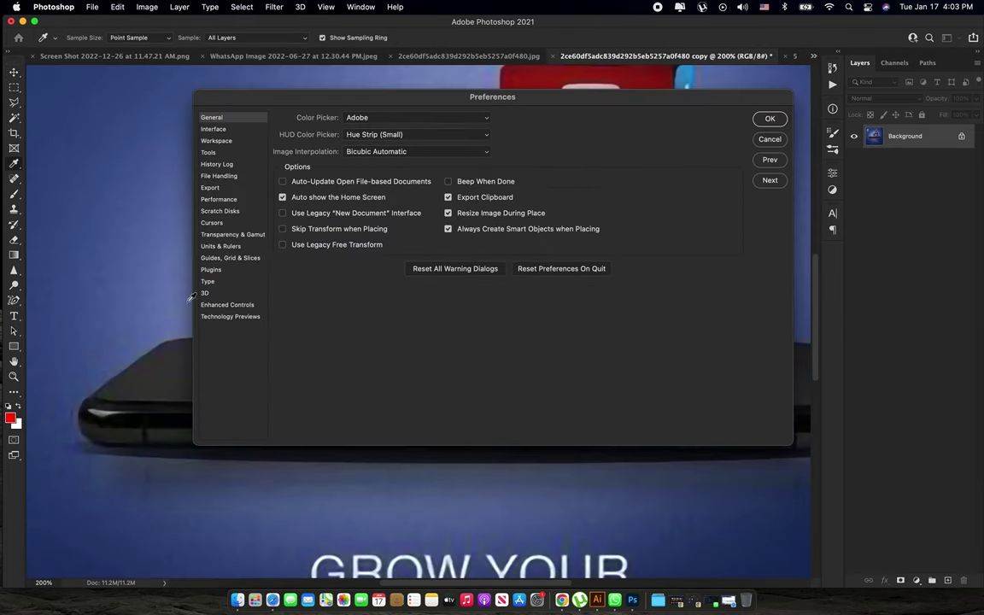
{"action": "left_click", "coordinate": [220, 318]}
{"action": "mouse_move", "coordinate": [350, 146]}
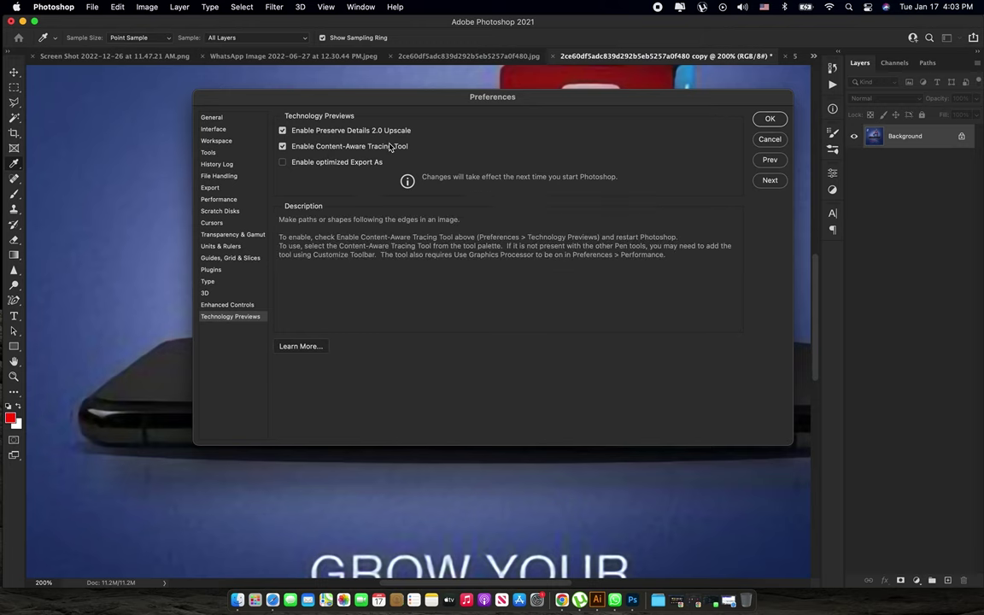
{"action": "left_click", "coordinate": [770, 118]}
{"action": "key", "text": "z"}
{"action": "right_click", "coordinate": [494, 318]}
Fit the whole WIS banner copy on screen, then zoom in slightly.
{"action": "left_click", "coordinate": [506, 319]}
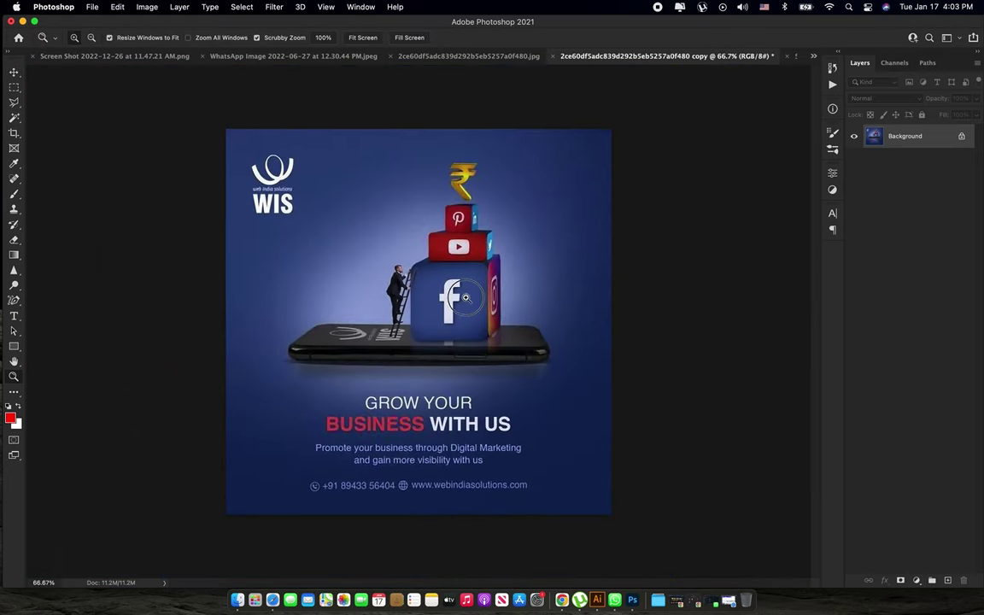
{"action": "left_click_drag", "start_coordinate": [420, 269], "coordinate": [554, 280]}
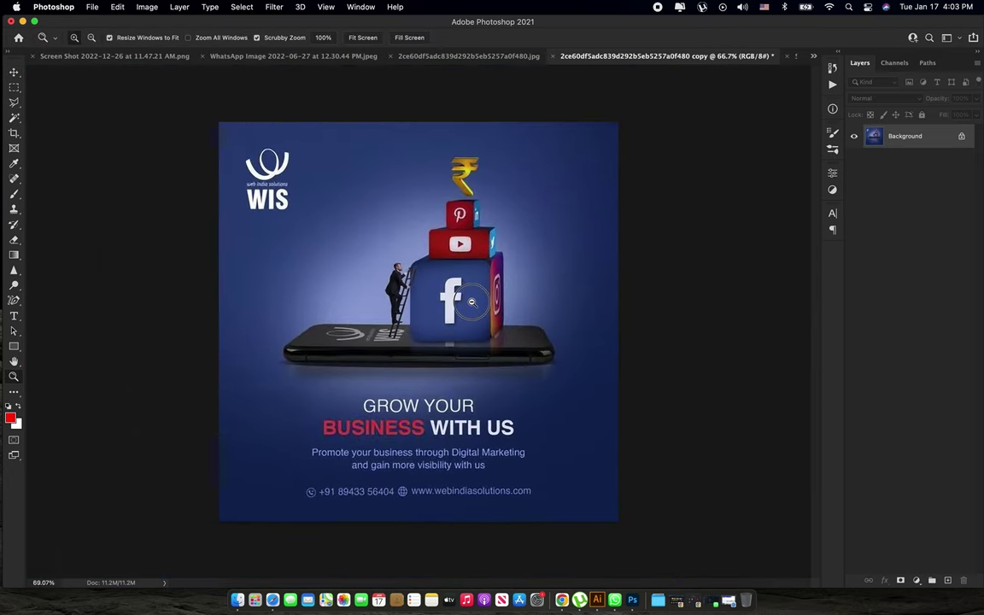
{"action": "key", "text": "v"}
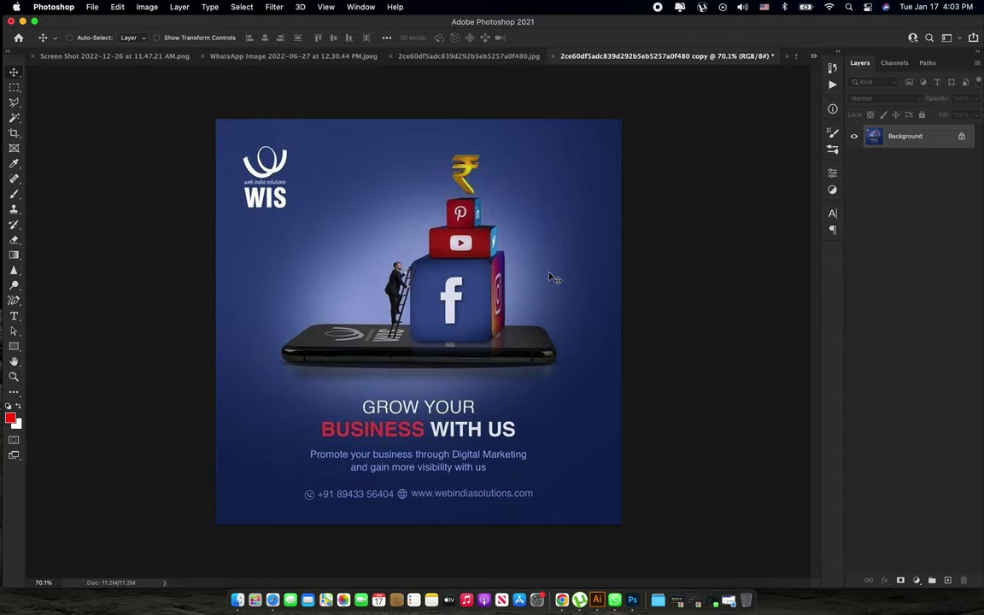